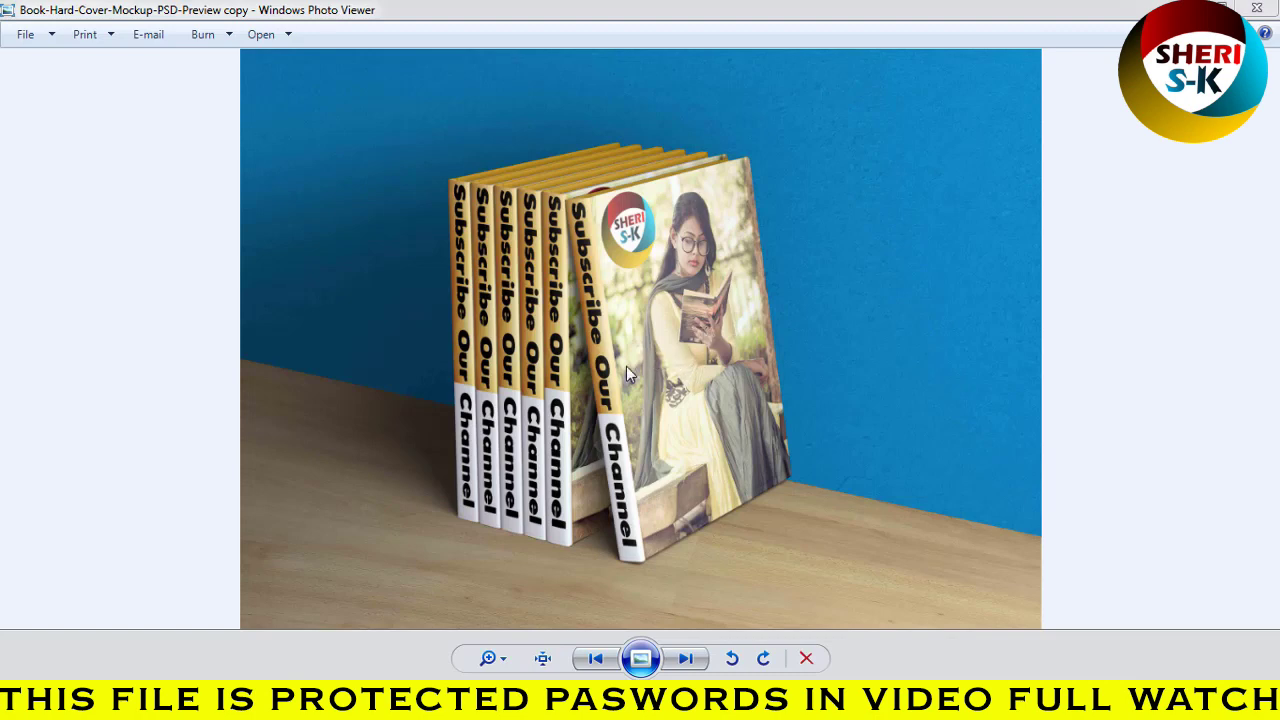
# - Close the mockup preview and open the Book Hard Cover Mockup PSD in Photoshop
pyautogui.click(1257, 7)
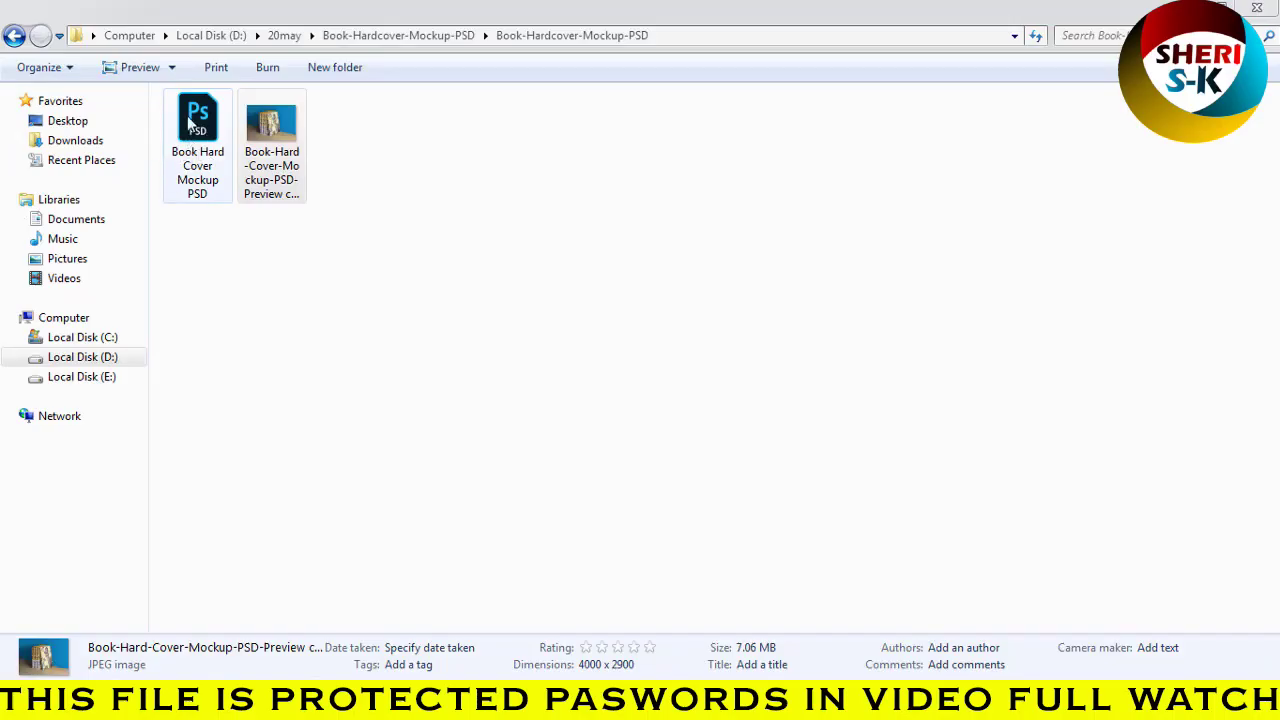
pyautogui.doubleClick(192, 128)
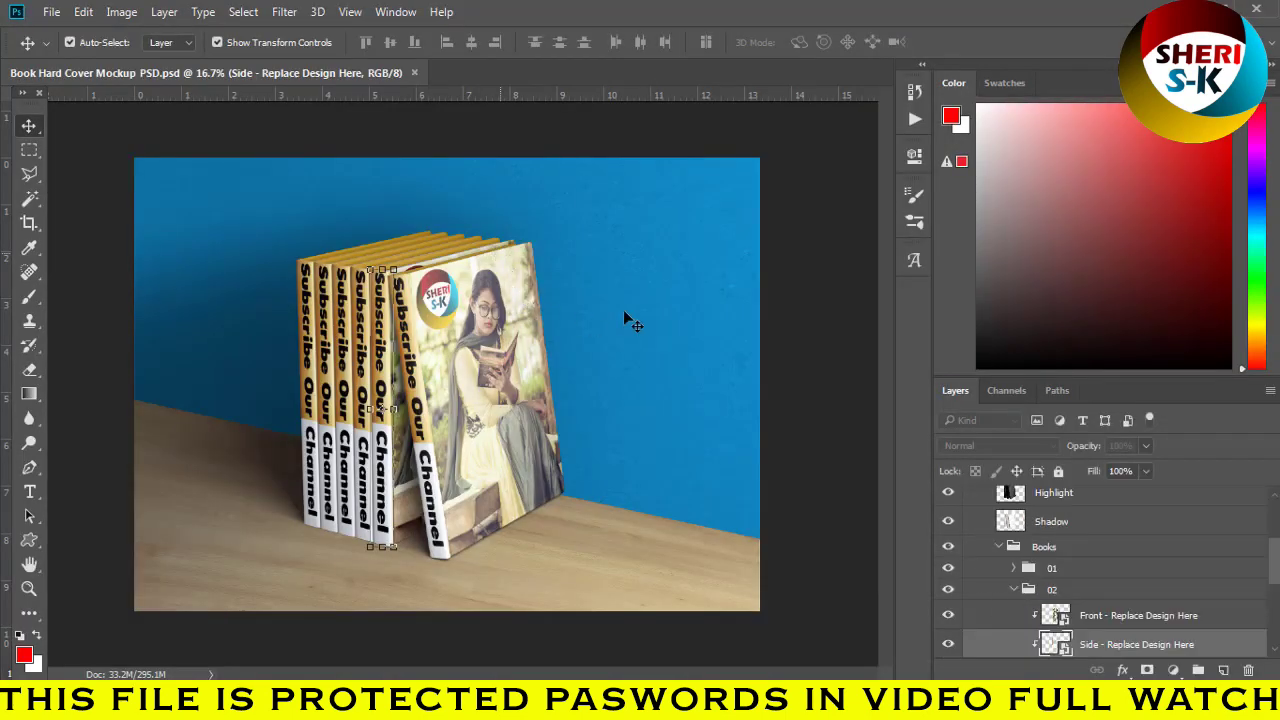
pyautogui.click(1020, 589)
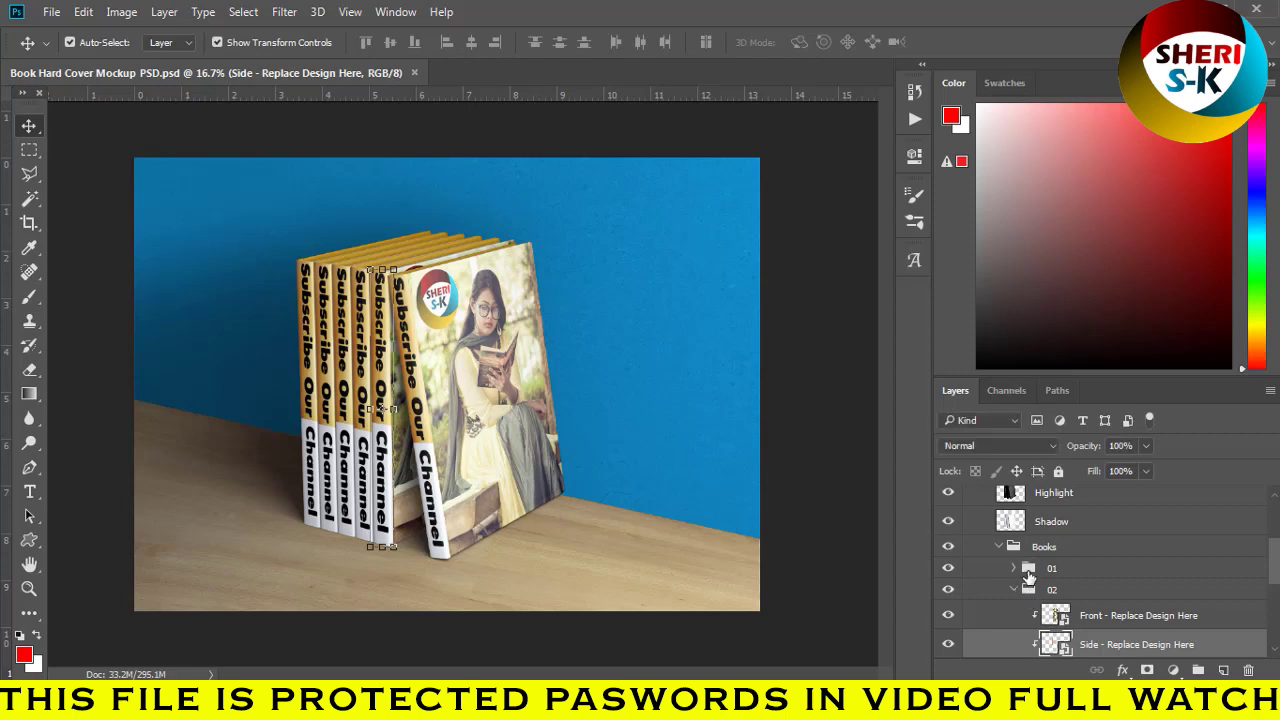
pyautogui.scroll(3, 1026, 554)
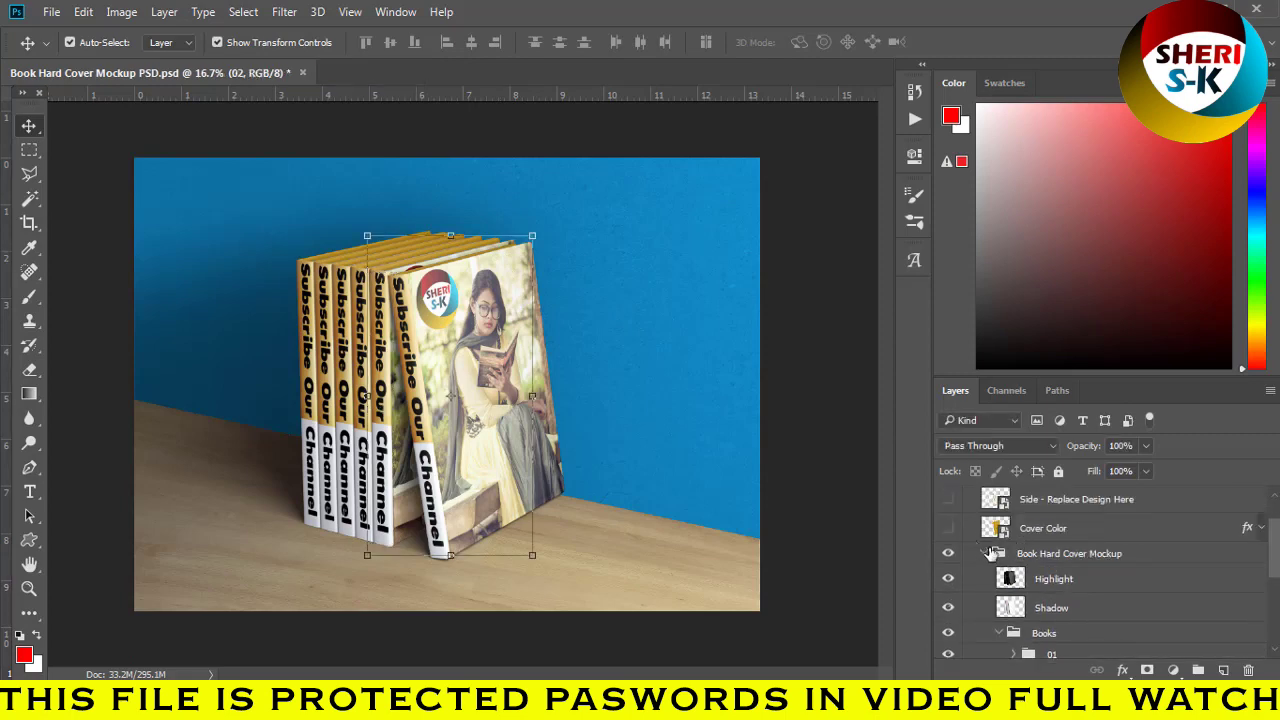
pyautogui.click(984, 553)
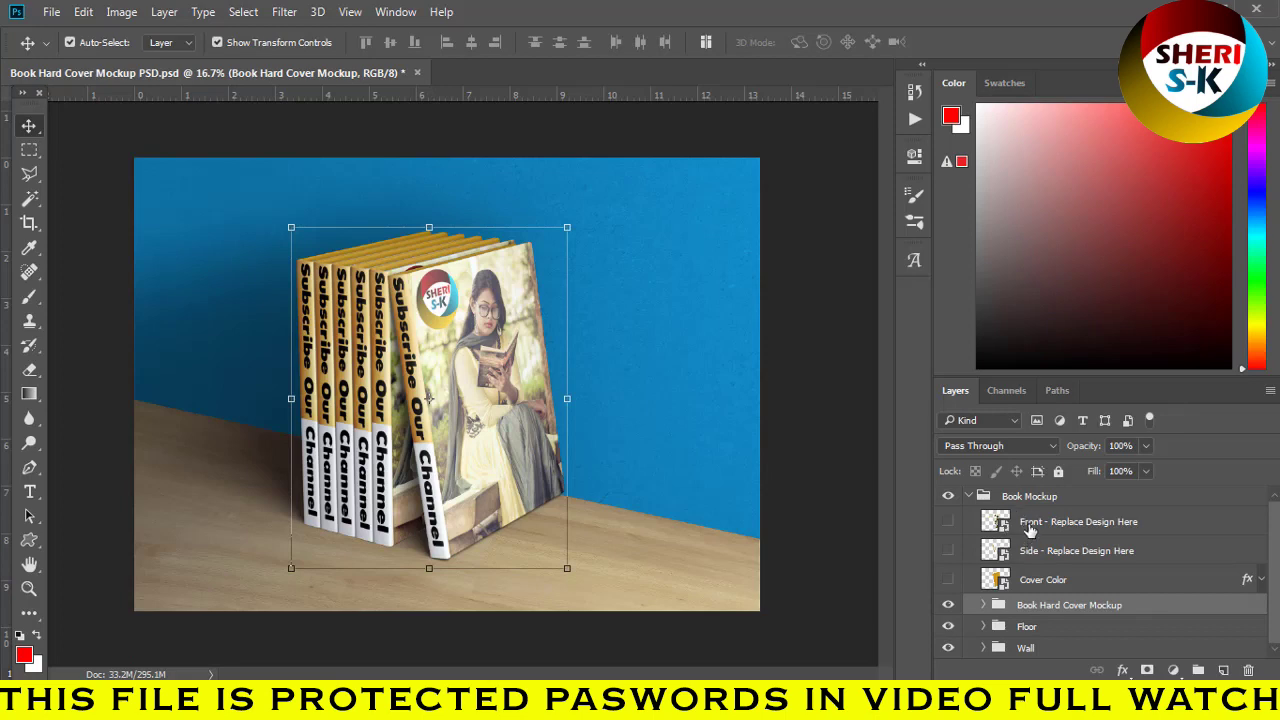
pyautogui.click(1030, 646)
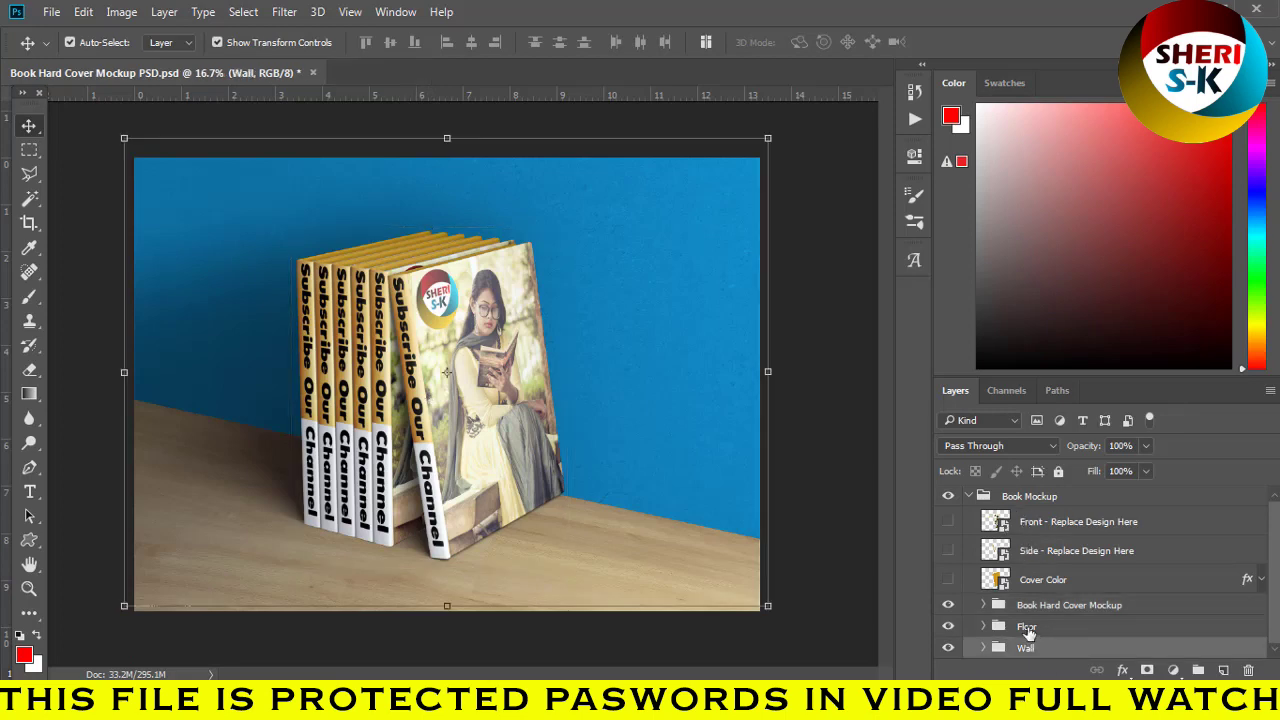
pyautogui.click(1028, 630)
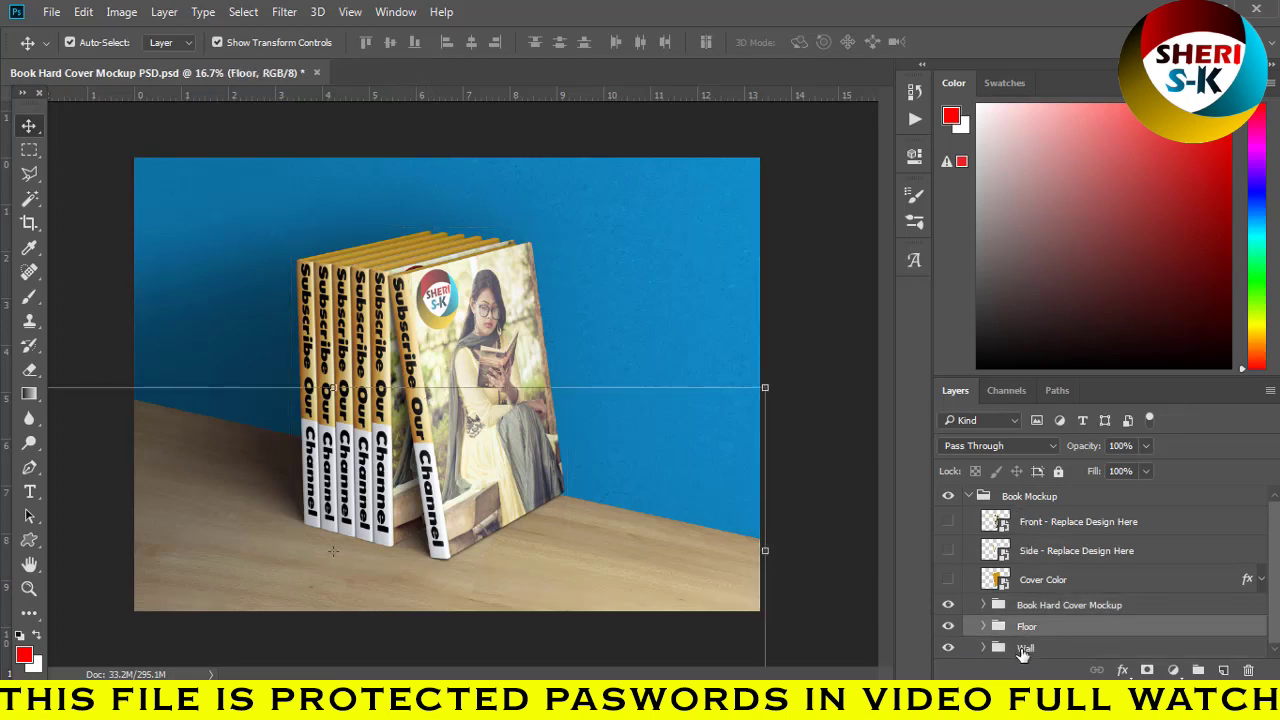
pyautogui.moveTo(651, 365); pyautogui.dragTo(665, 407)
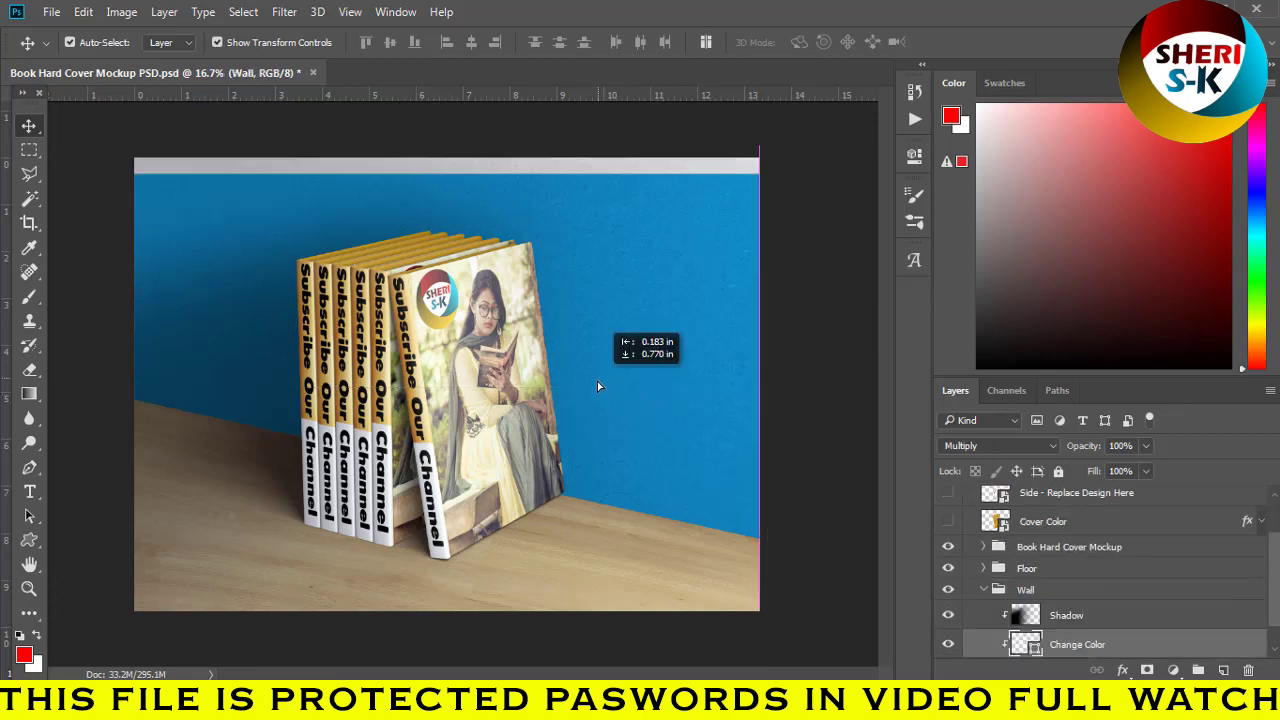
pyautogui.moveTo(665, 407); pyautogui.dragTo(641, 503)
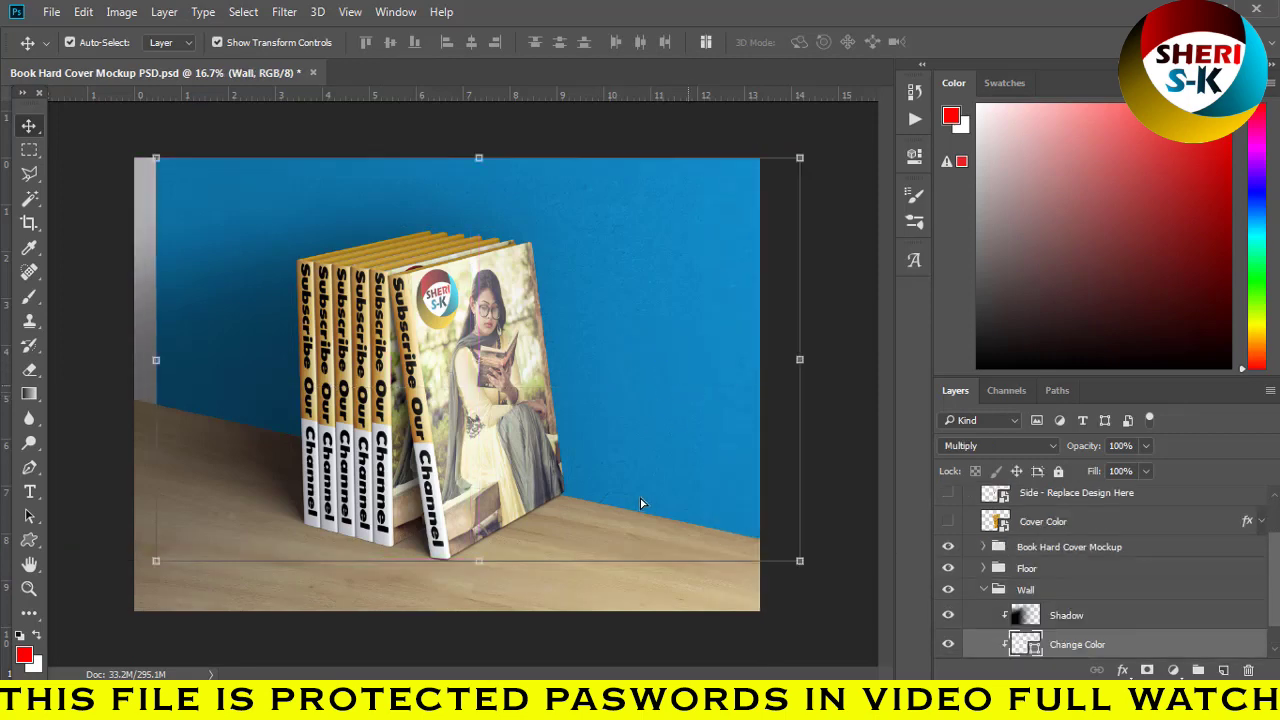
pyautogui.hotkey('ctrl', 'z')
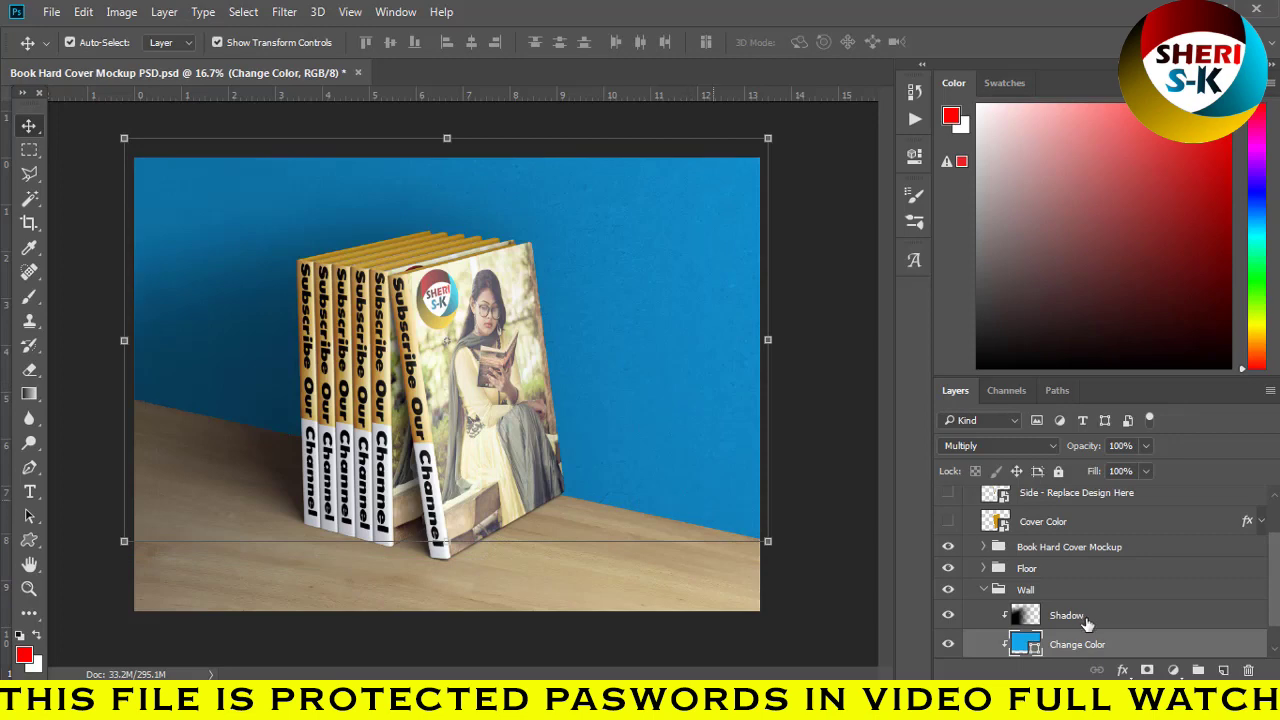
pyautogui.scroll(3, 997, 590)
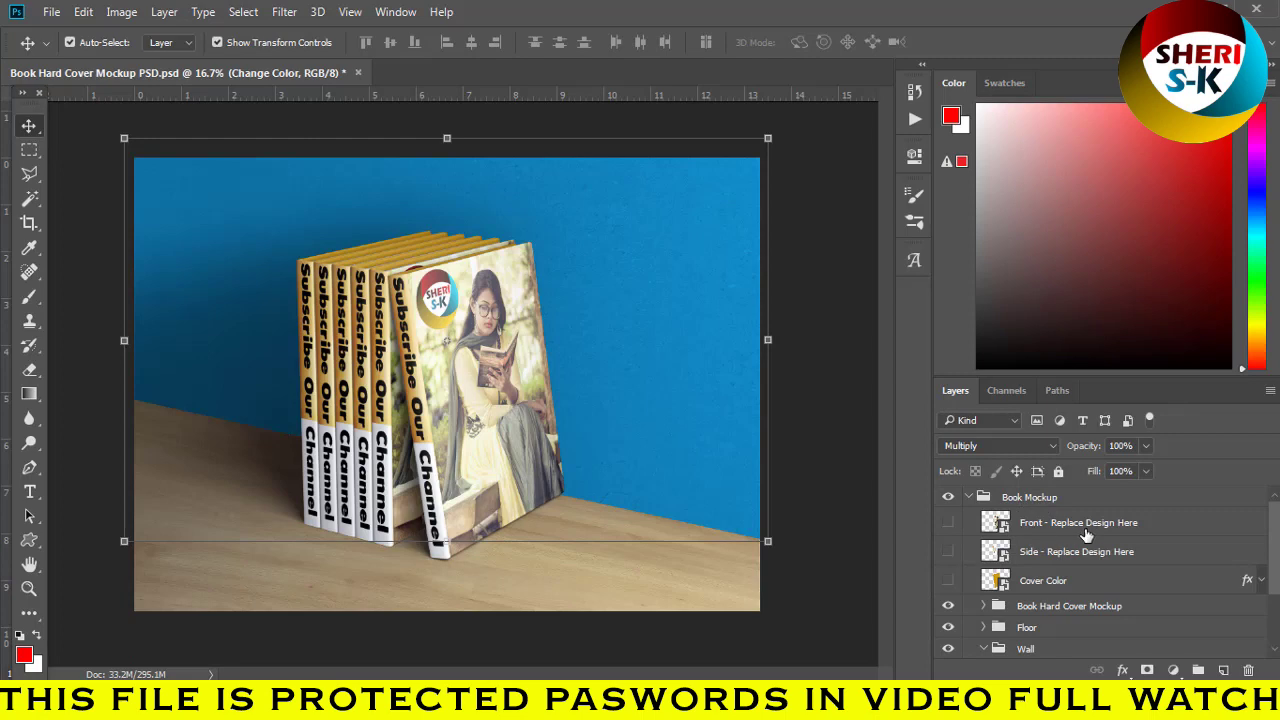
# - Open the front cover design and delete the old photo layer, keeping the SHERI S-K logo
pyautogui.doubleClick(1003, 528)
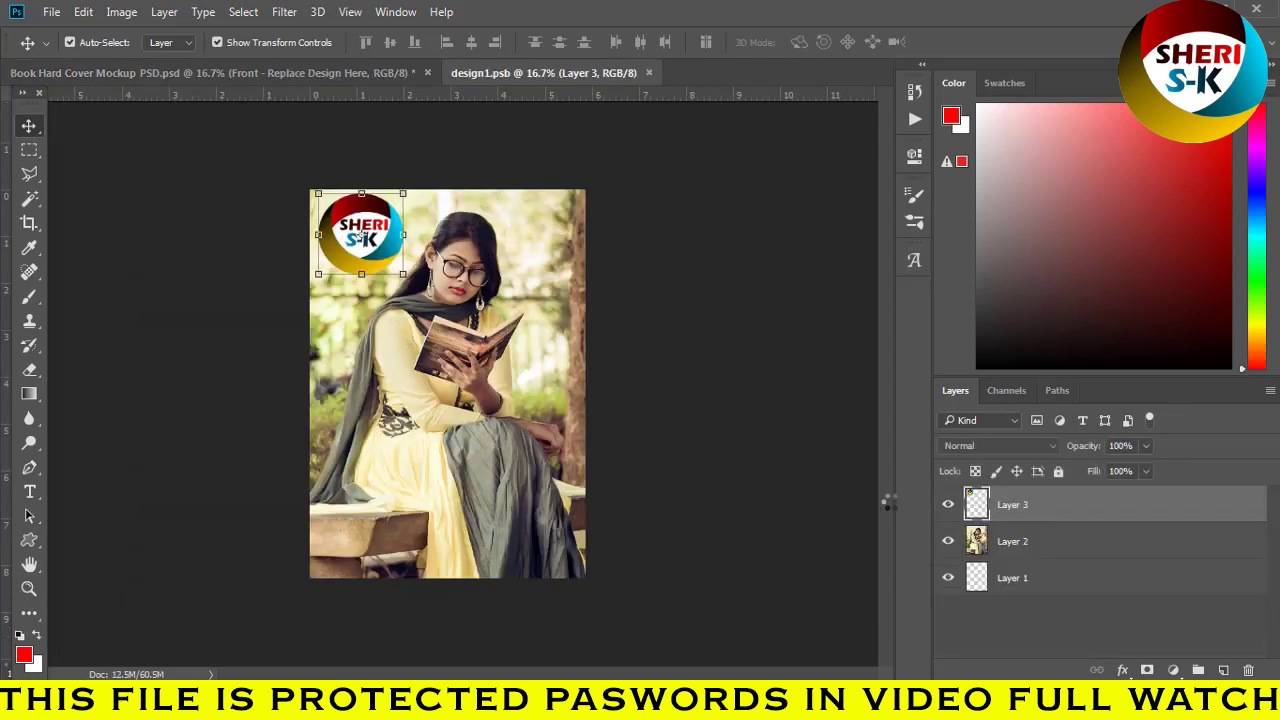
pyautogui.click(512, 390)
pyautogui.click(364, 263)
pyautogui.click(488, 412)
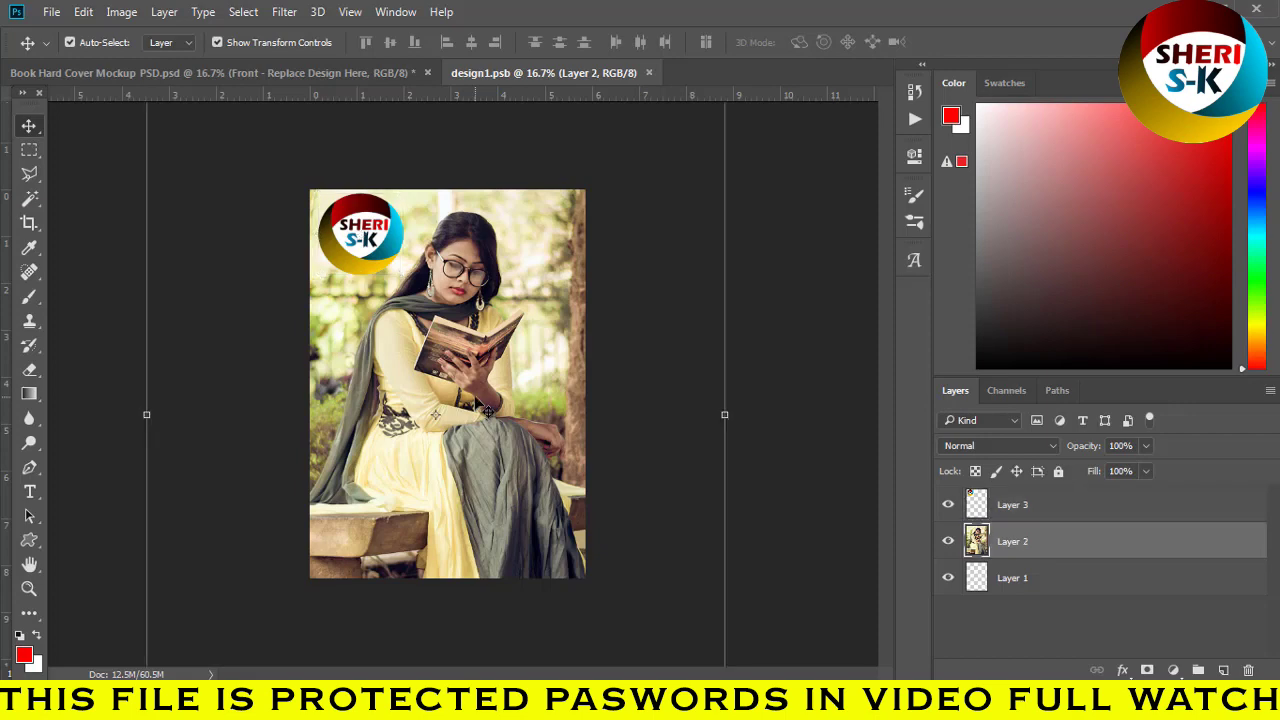
pyautogui.press('Delete')
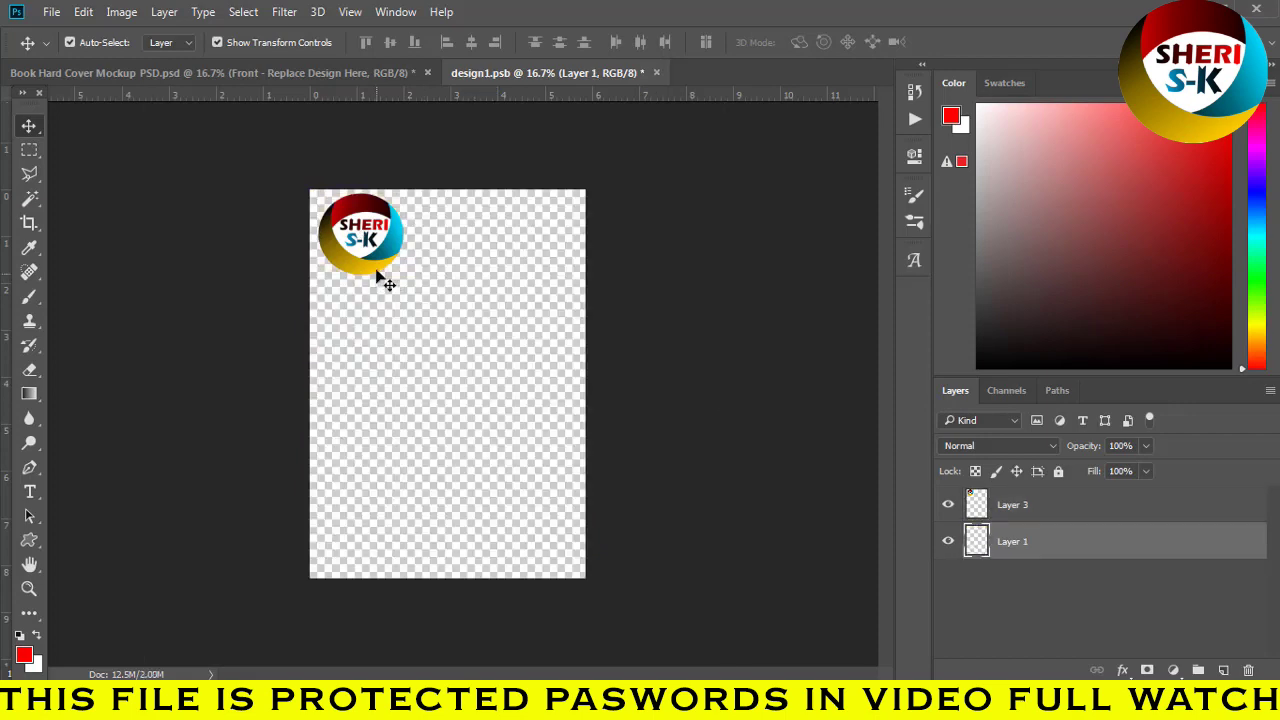
# - Bring up the Open dialog to load a new image
pyautogui.click(51, 12)
pyautogui.click(371, 108)
pyautogui.hotkey('ctrl', 'o')
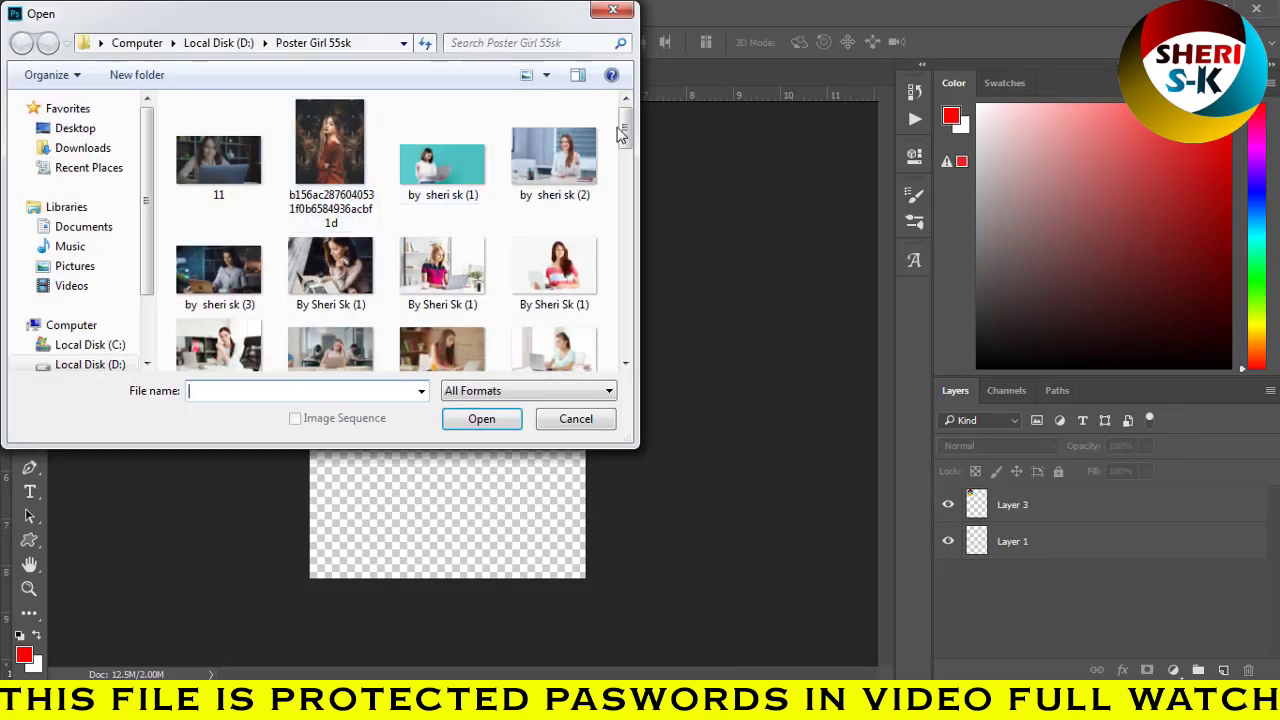
# - Open the rust-sweater portrait JPG and drag it into design1.psb
pyautogui.click(307, 152)
pyautogui.click(481, 418)
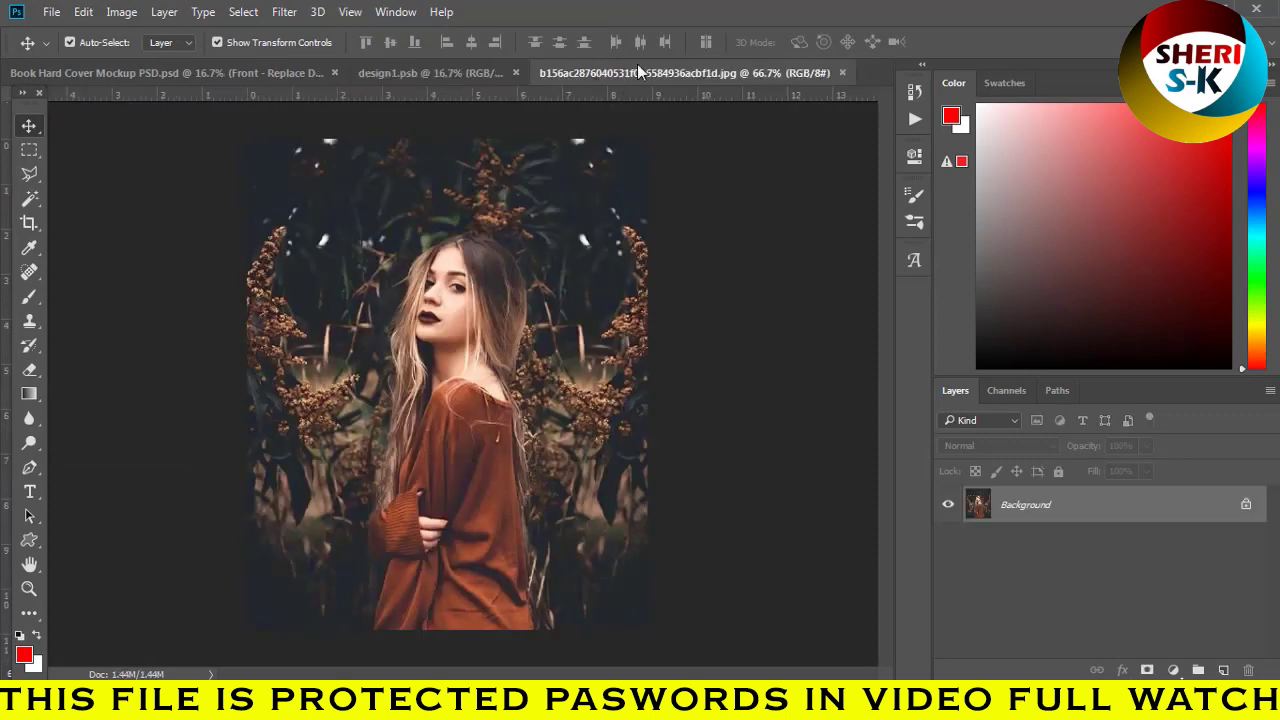
pyautogui.moveTo(677, 158)
pyautogui.mouseDown()
pyautogui.moveTo(706, 330)
pyautogui.moveTo(527, 346)
pyautogui.mouseUp()
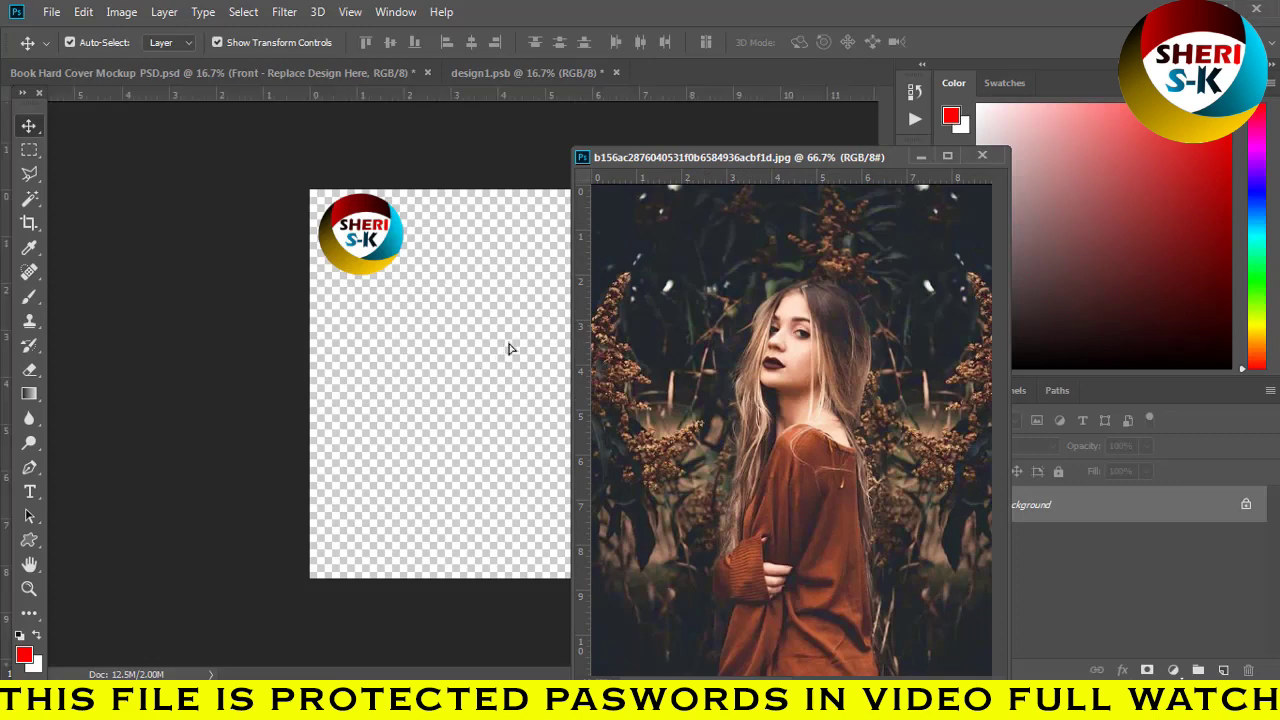
pyautogui.click(920, 157)
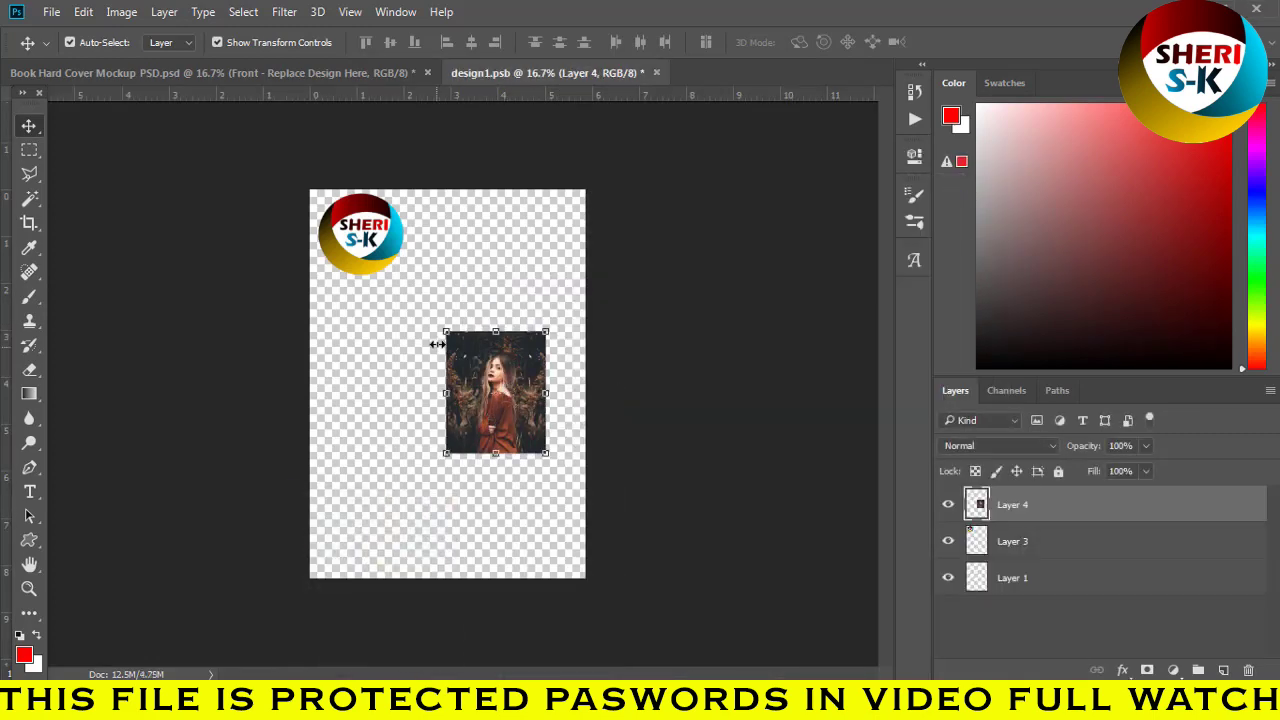
# - Scale the portrait to fill the canvas and move it beneath the logo layer
pyautogui.moveTo(446, 332)
pyautogui.mouseDown()
pyautogui.moveTo(298, 205)
pyautogui.moveTo(299, 152)
pyautogui.mouseUp()
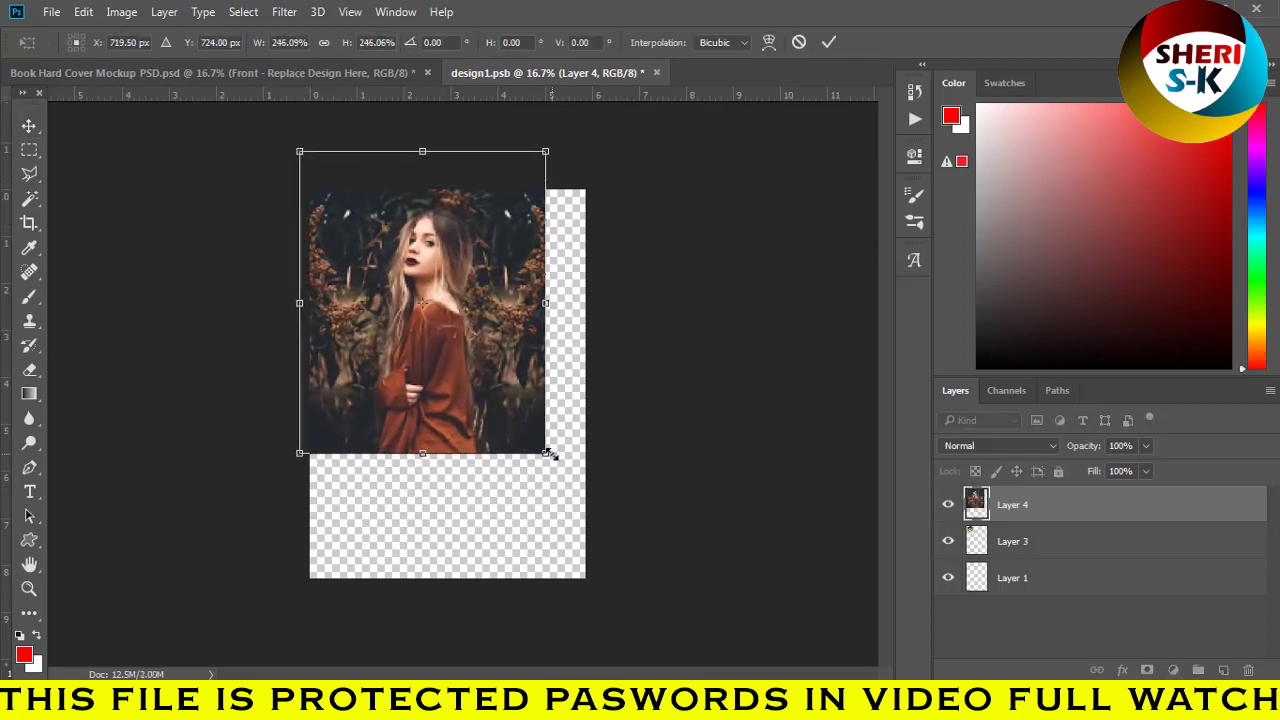
pyautogui.moveTo(546, 453); pyautogui.dragTo(674, 615)
pyautogui.moveTo(519, 402); pyautogui.dragTo(492, 421)
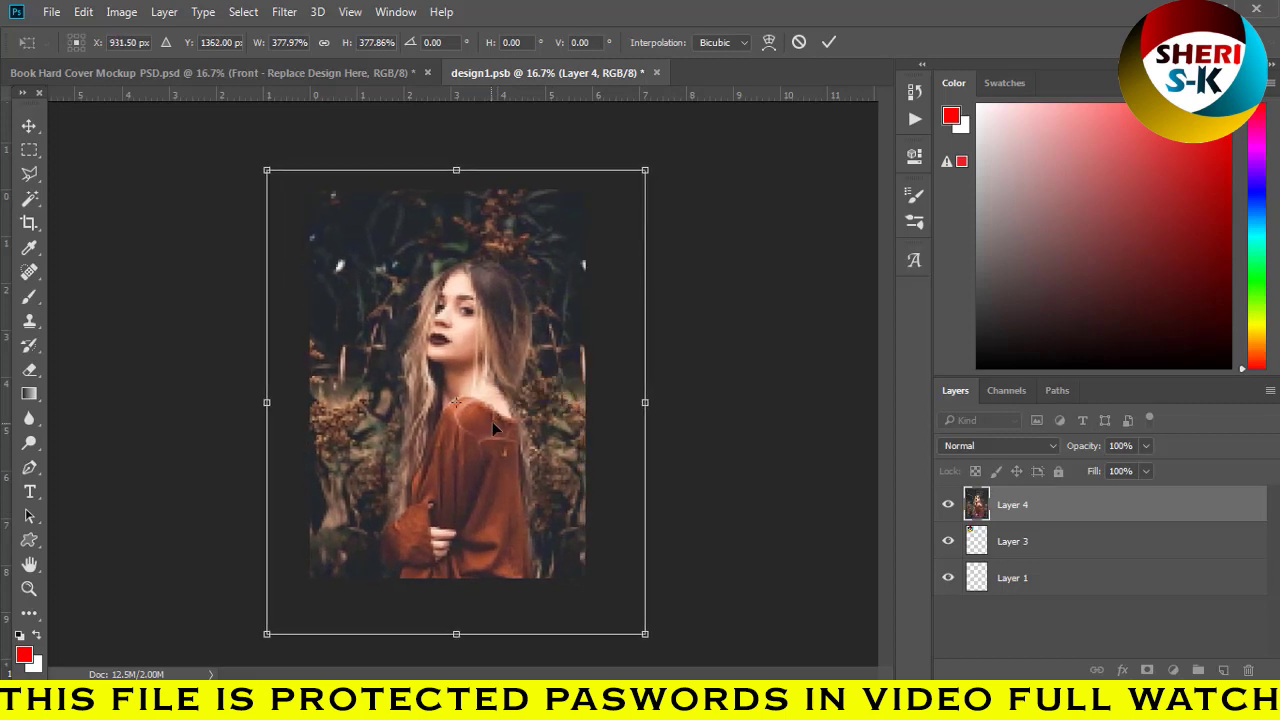
pyautogui.press('Return')
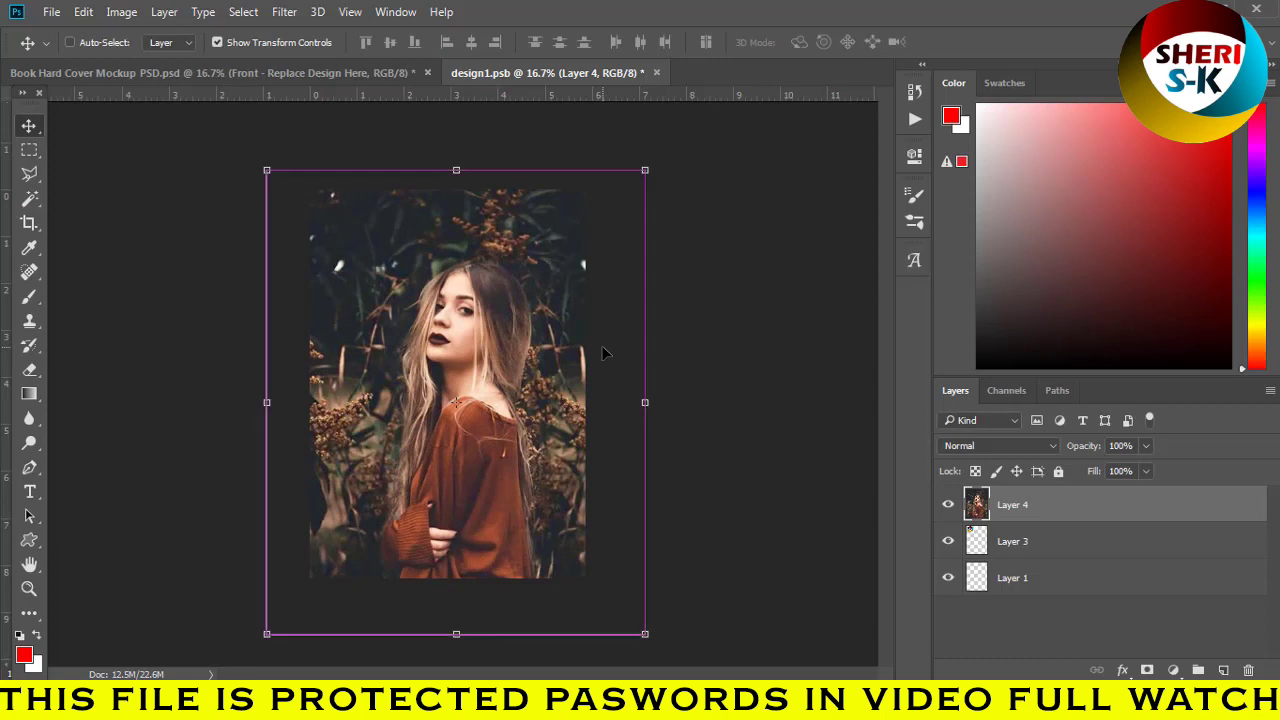
pyautogui.hotkey('ctrl', '[')
pyautogui.click(745, 275)
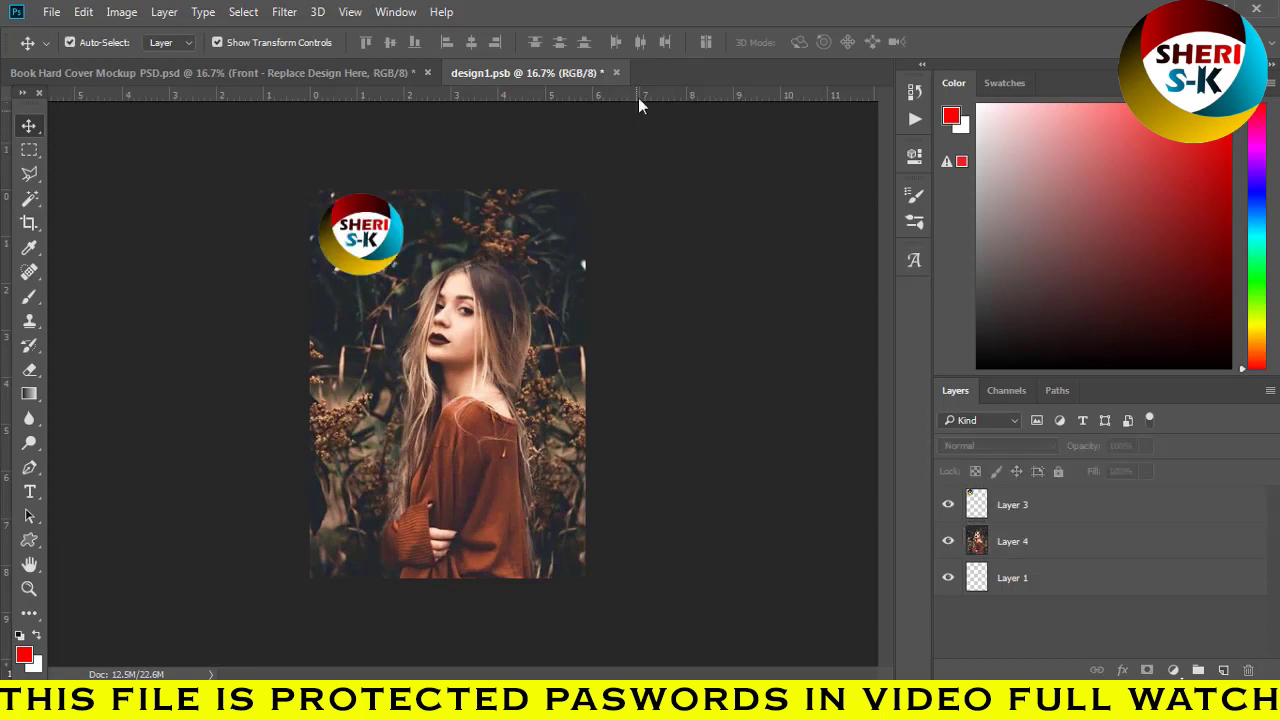
# - Save design1.psb and close it, returning to the Book Hard Cover Mockup document
pyautogui.click(617, 73)
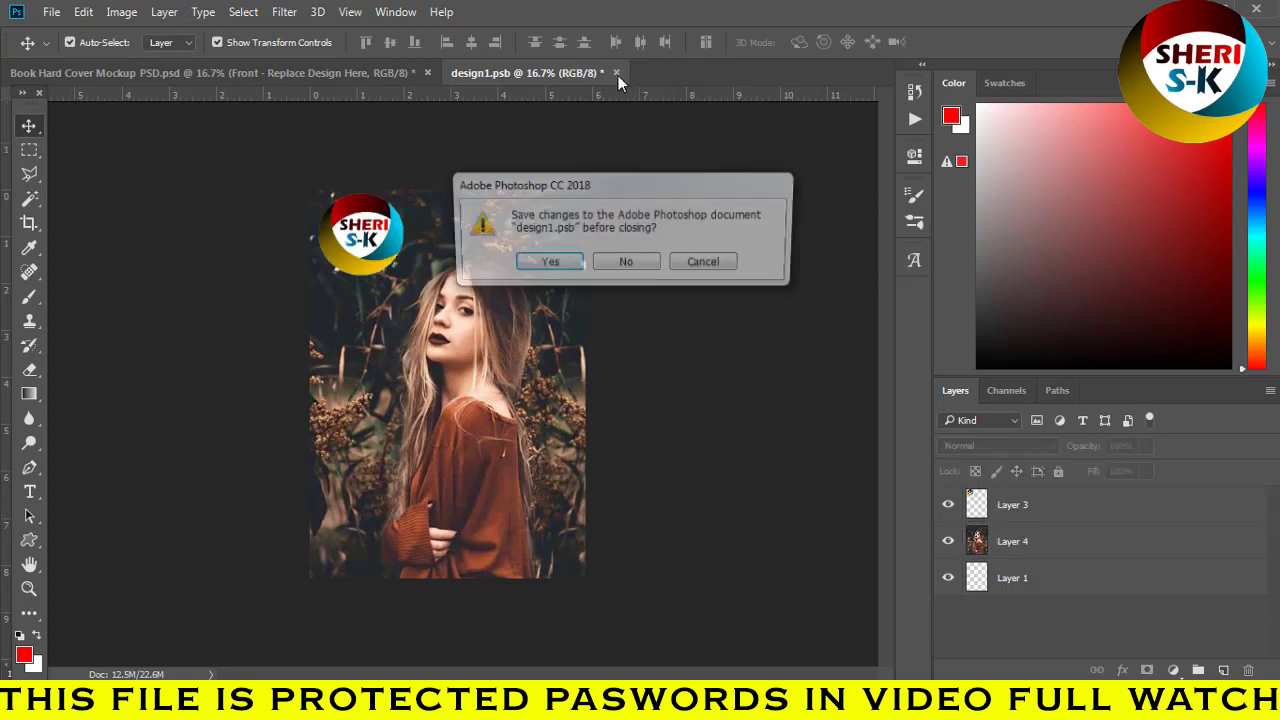
pyautogui.click(540, 264)
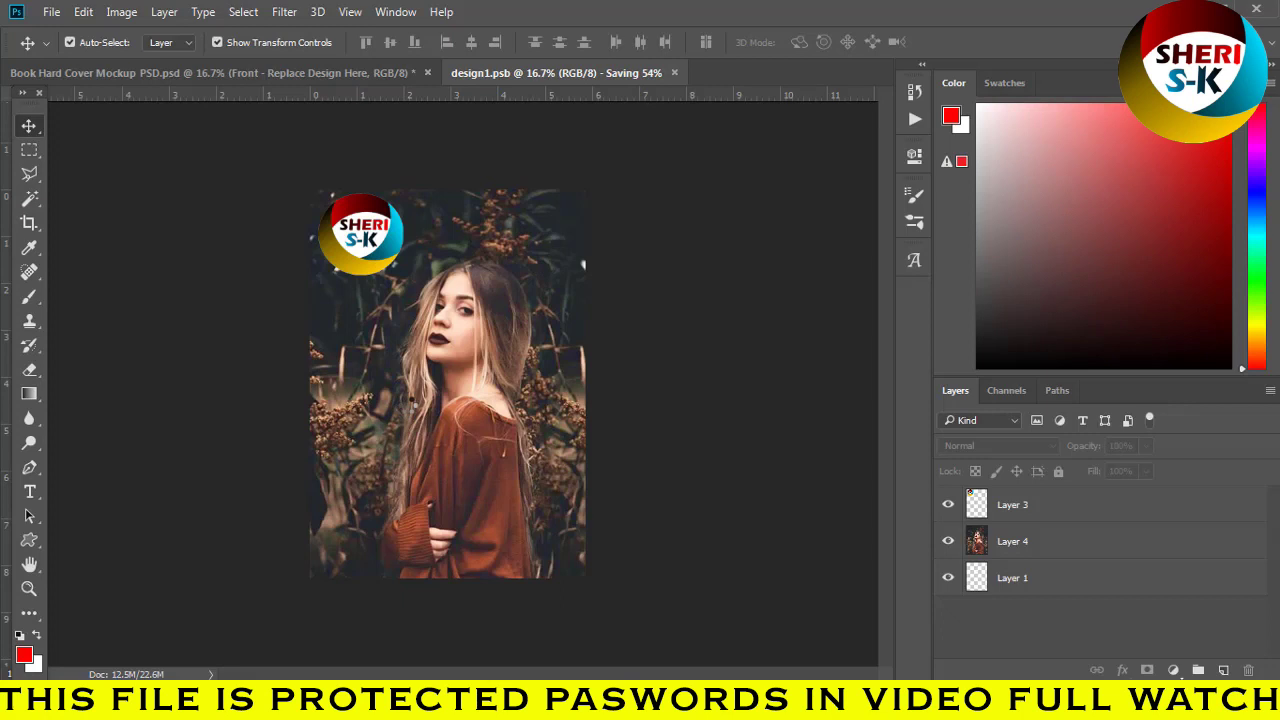
pyautogui.hotkey('ctrl', 'w')
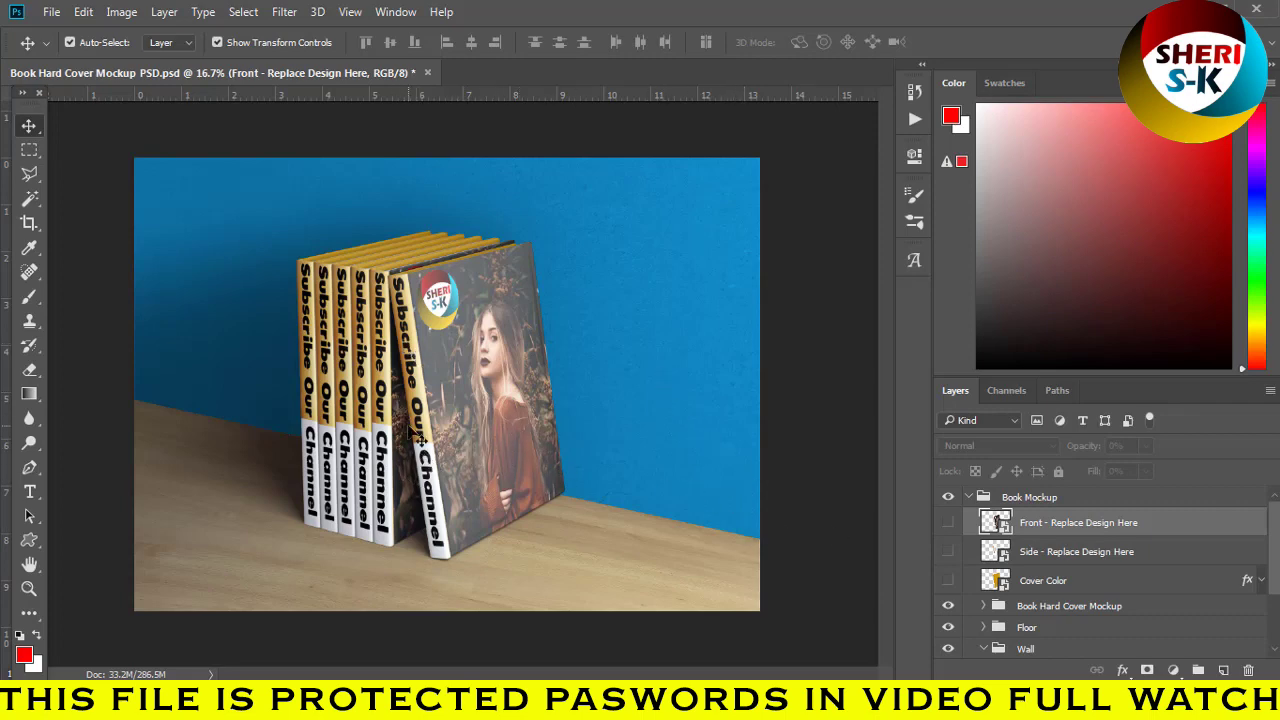
# - Open the Side spine design and rotate its canvas 90° counter-clockwise
pyautogui.click(1004, 557)
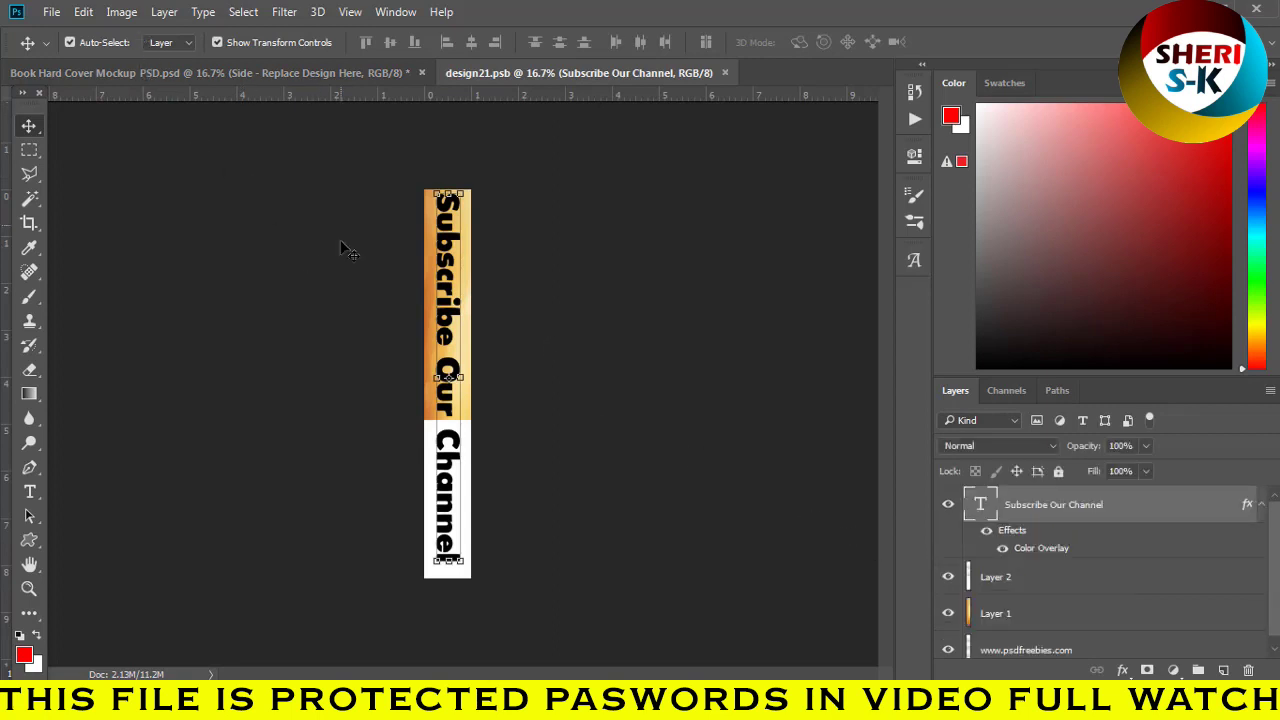
pyautogui.click(120, 12)
pyautogui.moveTo(157, 183)
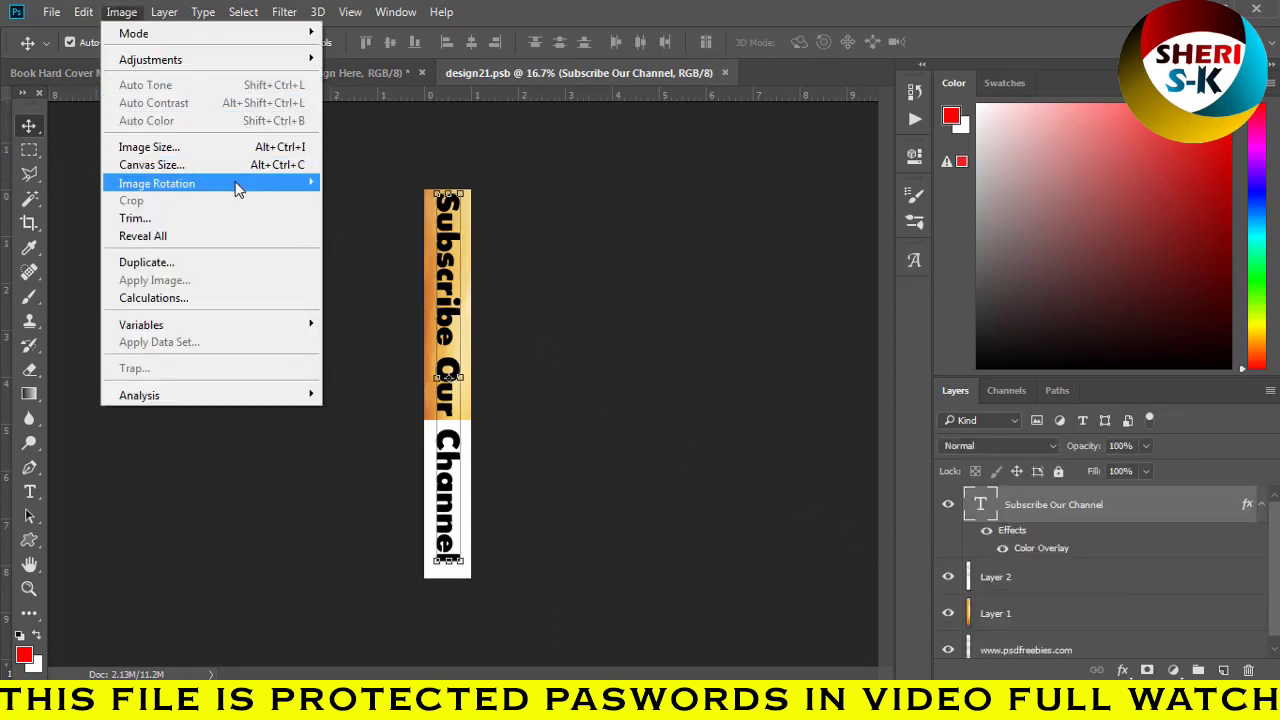
pyautogui.click(366, 218)
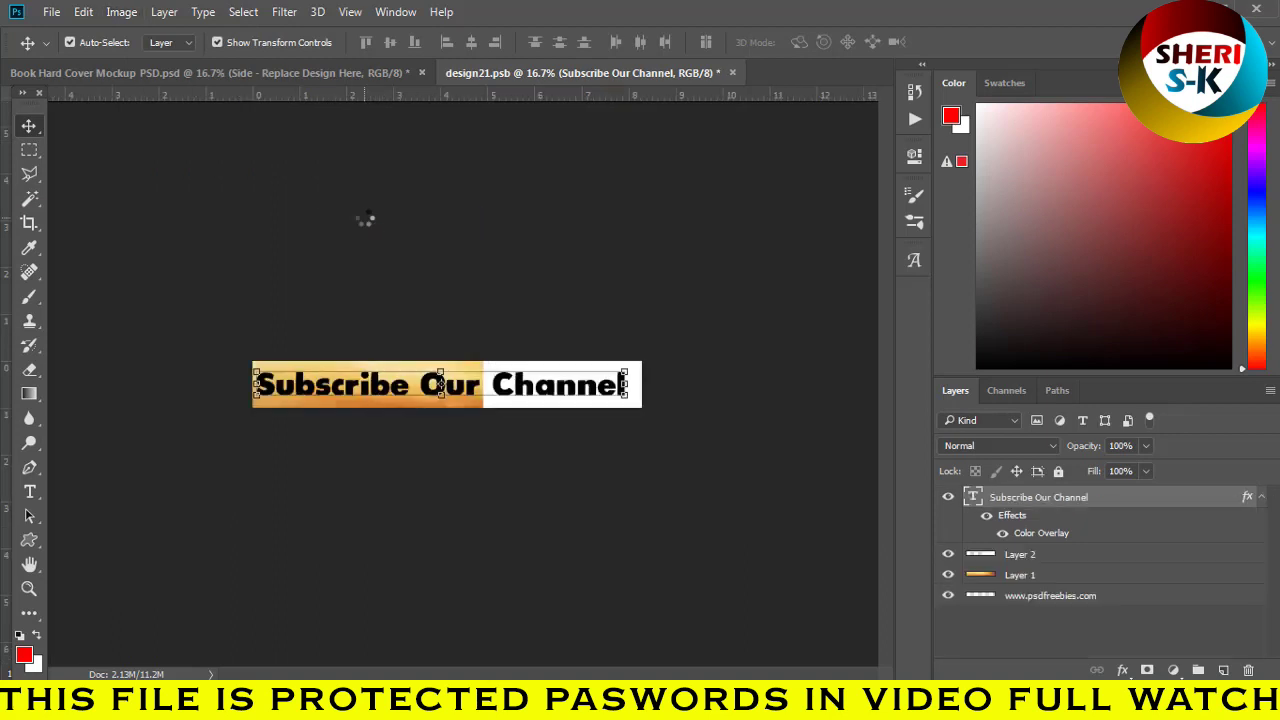
pyautogui.click(30, 491)
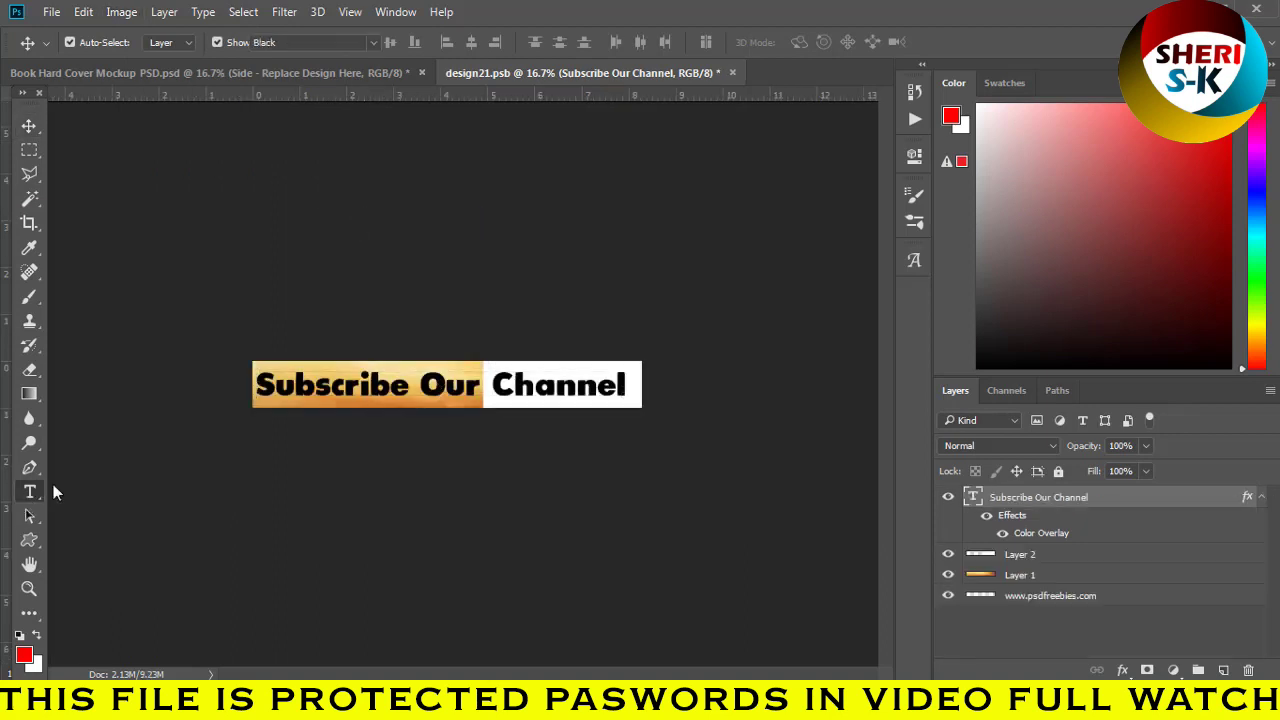
pyautogui.click(620, 385)
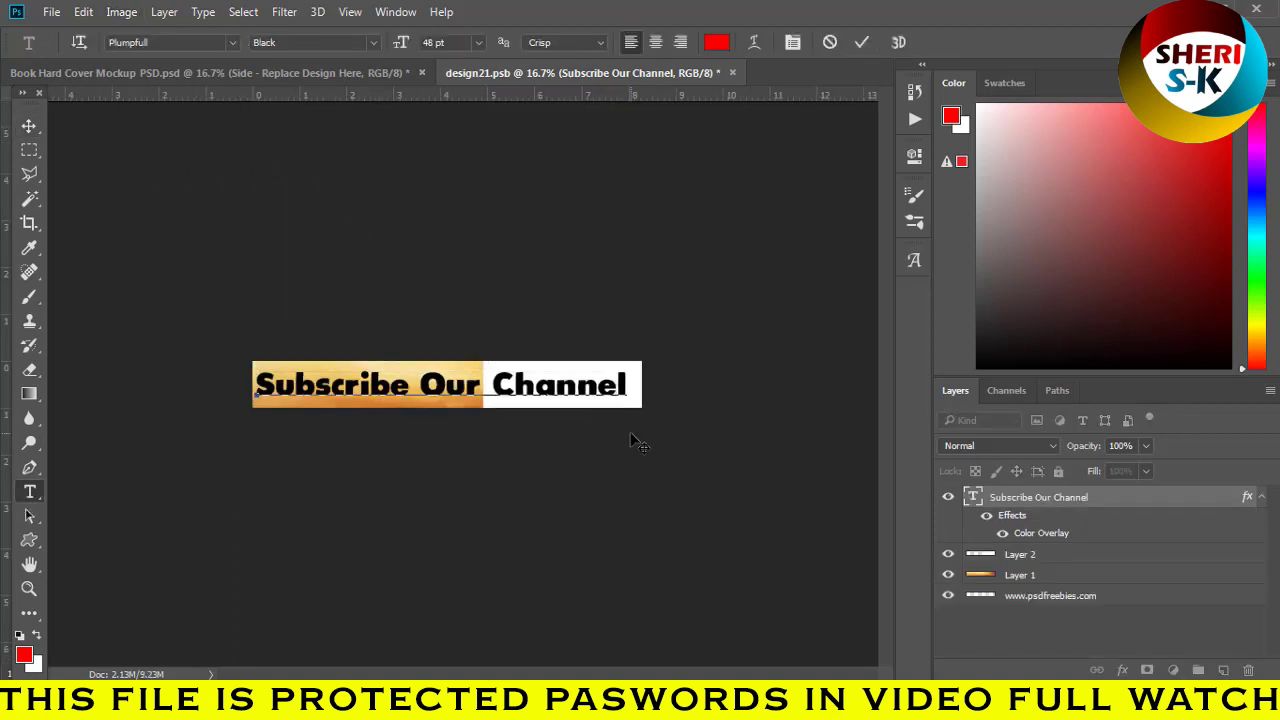
pyautogui.hotkey('ctrl', 'a')
pyautogui.press('Right')
pyautogui.hotkey('ctrl', 'a')
pyautogui.write('Sheri')
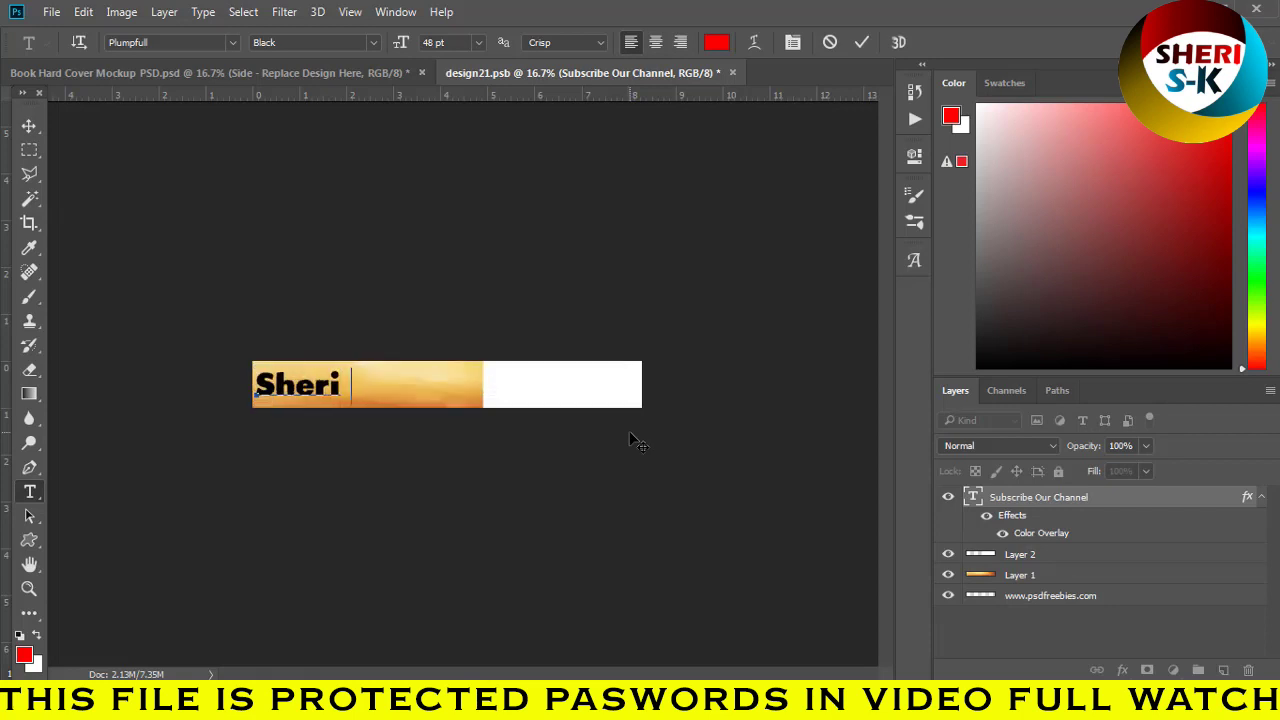
pyautogui.write(' Sk  ')
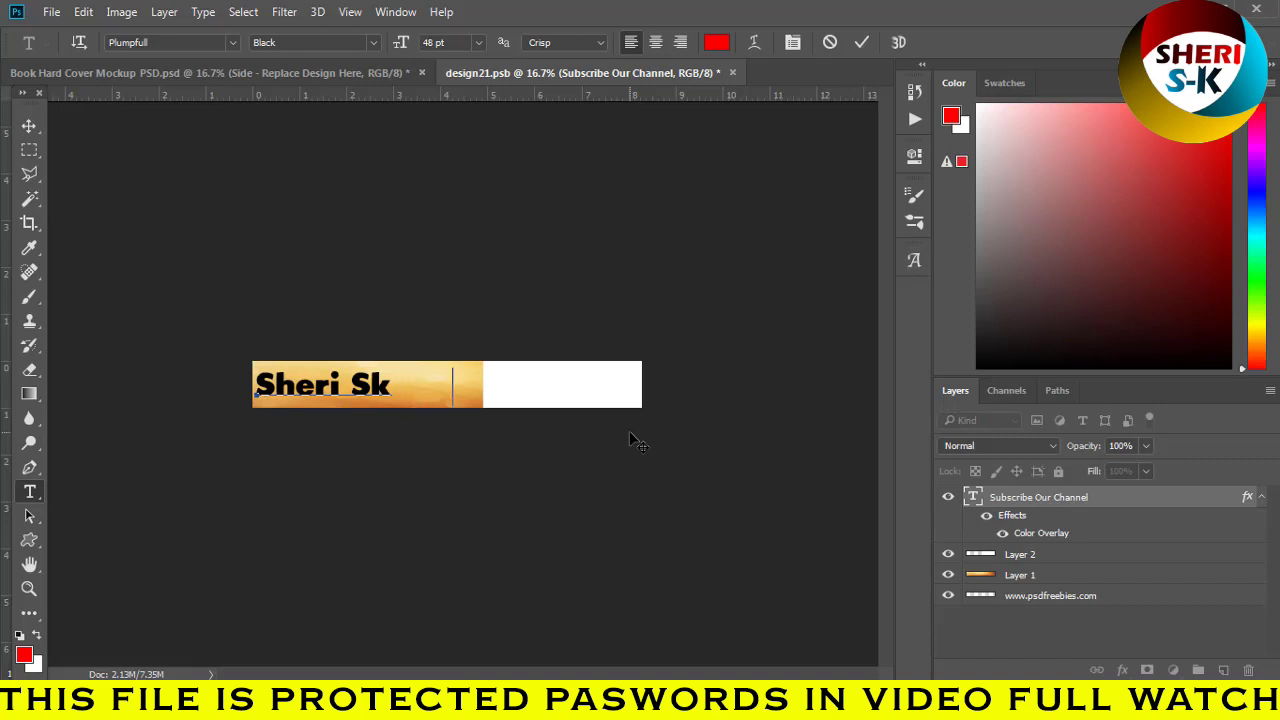
pyautogui.write('  03415142')
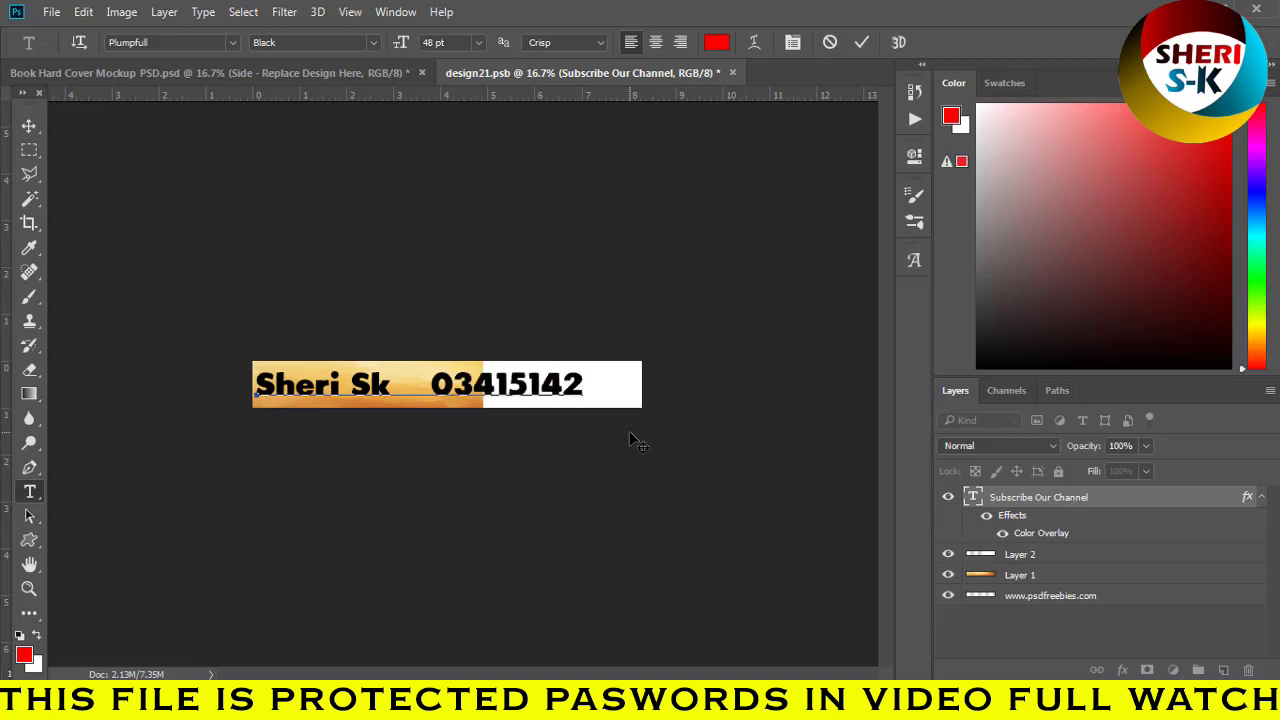
pyautogui.press('Left')
pyautogui.write('3202')
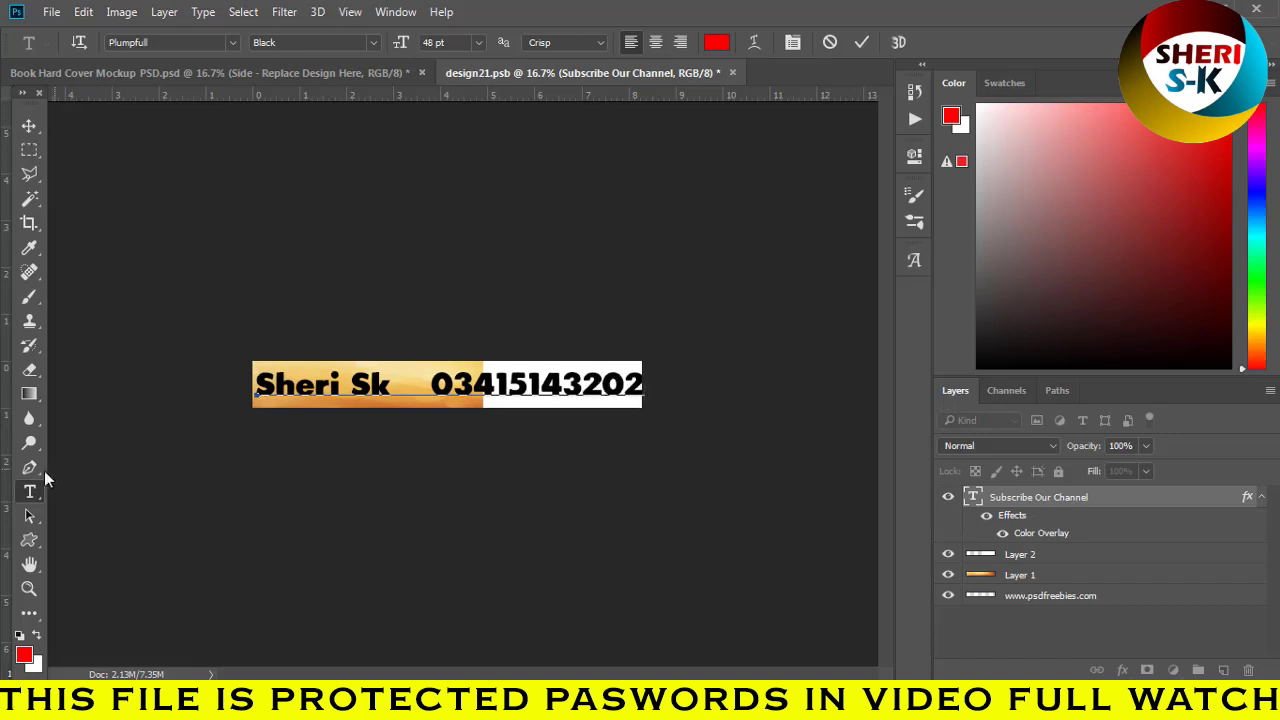
pyautogui.hotkey('ctrl', 'Left')
pyautogui.press('BackSpace')
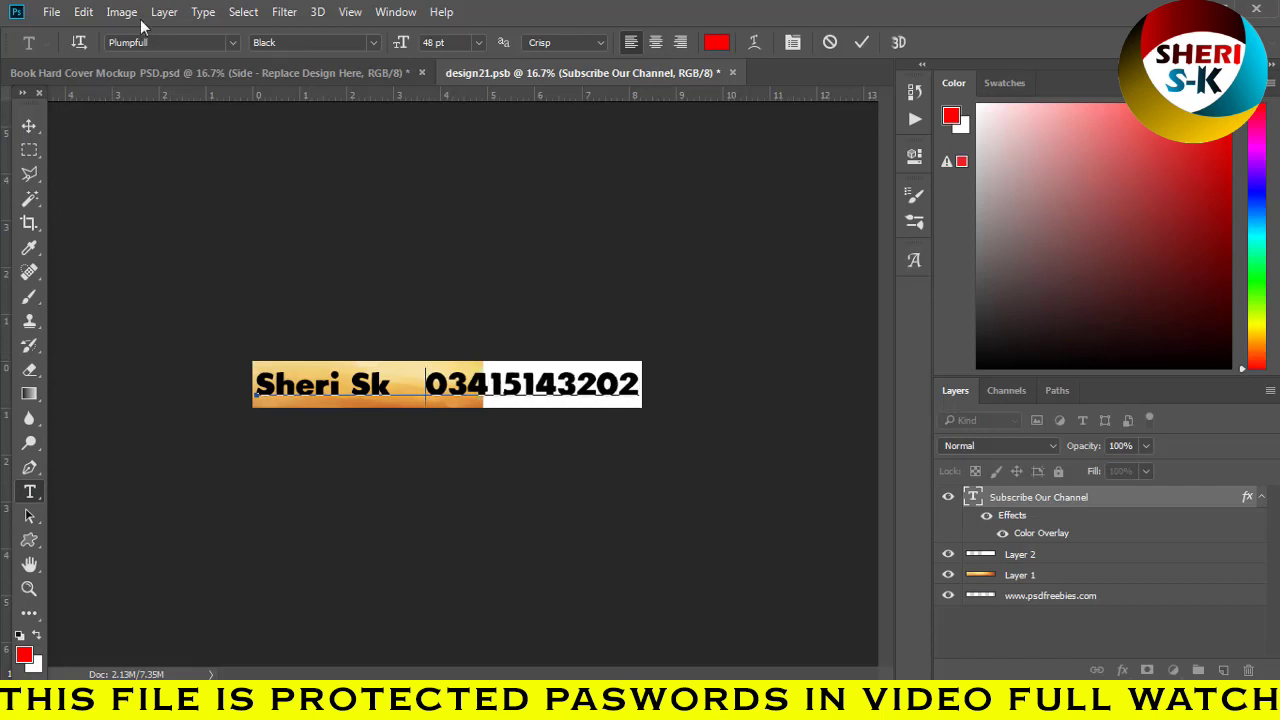
pyautogui.click(121, 11)
pyautogui.press('Escape')
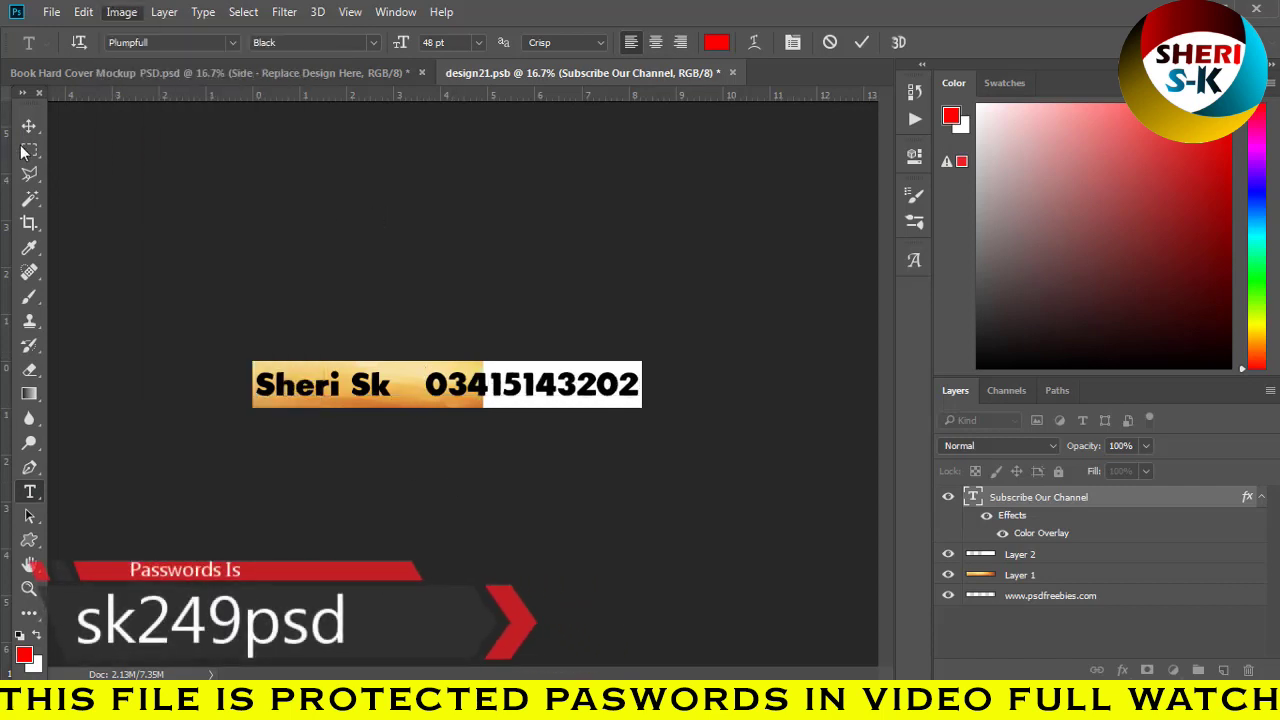
# - Rotate the spine design 90° clockwise, save design21.psb and close it back to the mockup
pyautogui.click(29, 150)
pyautogui.click(121, 11)
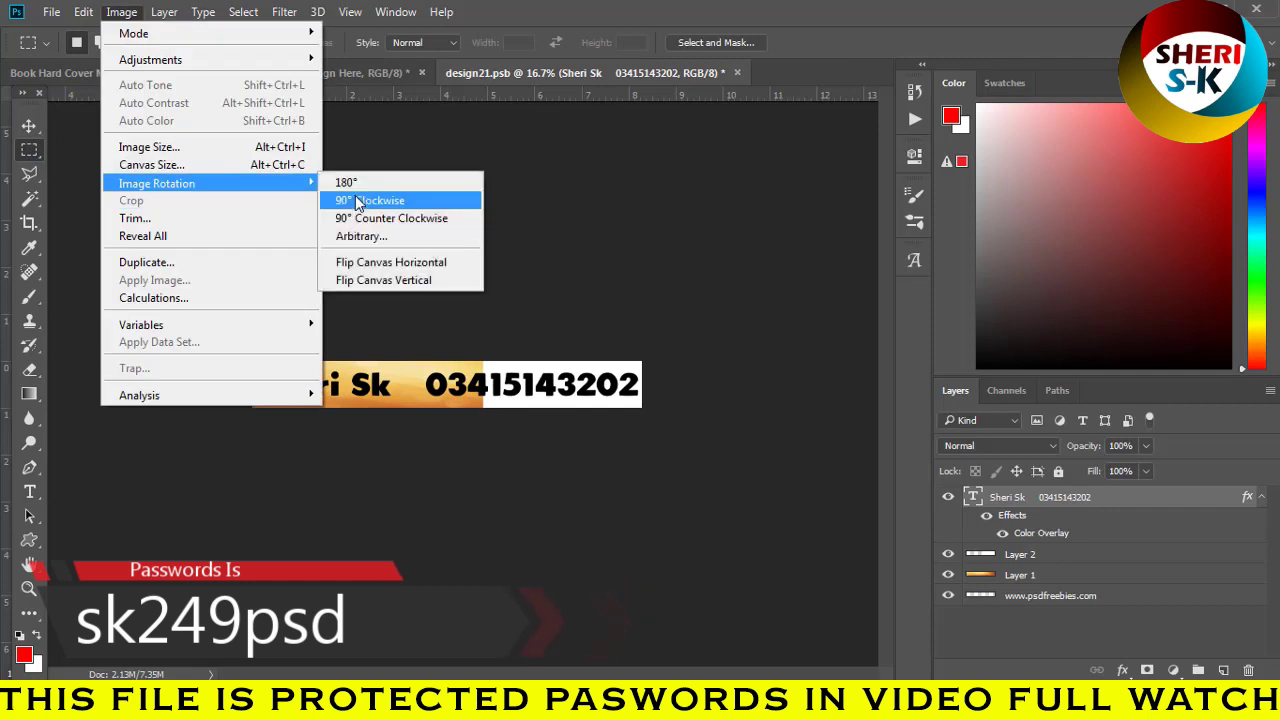
pyautogui.click(358, 201)
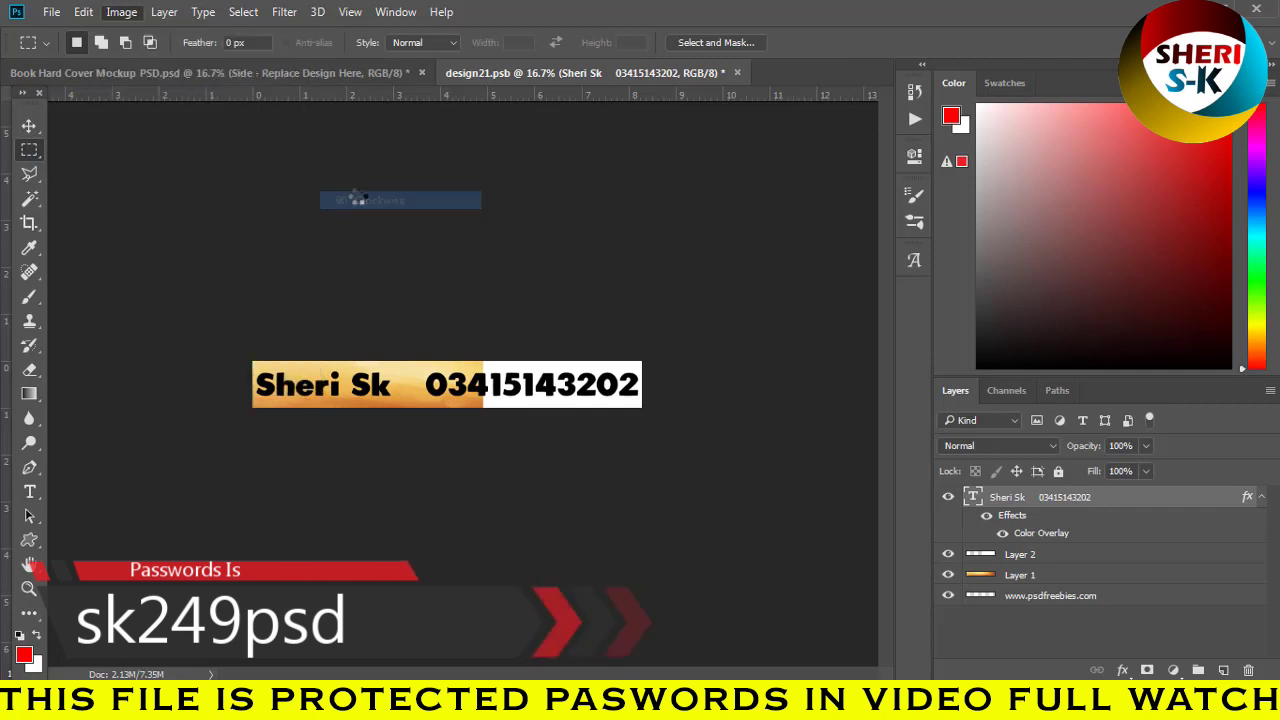
pyautogui.click(737, 72)
pyautogui.click(560, 264)
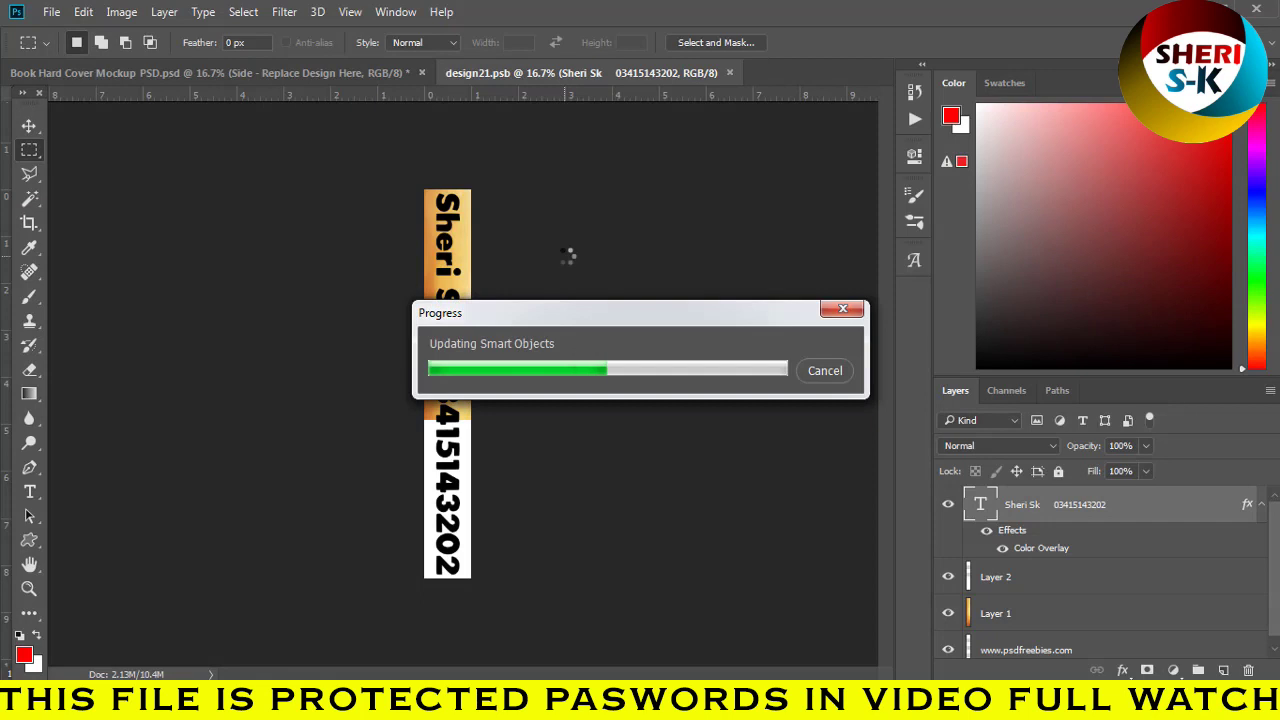
pyautogui.hotkey('ctrl', 'w')
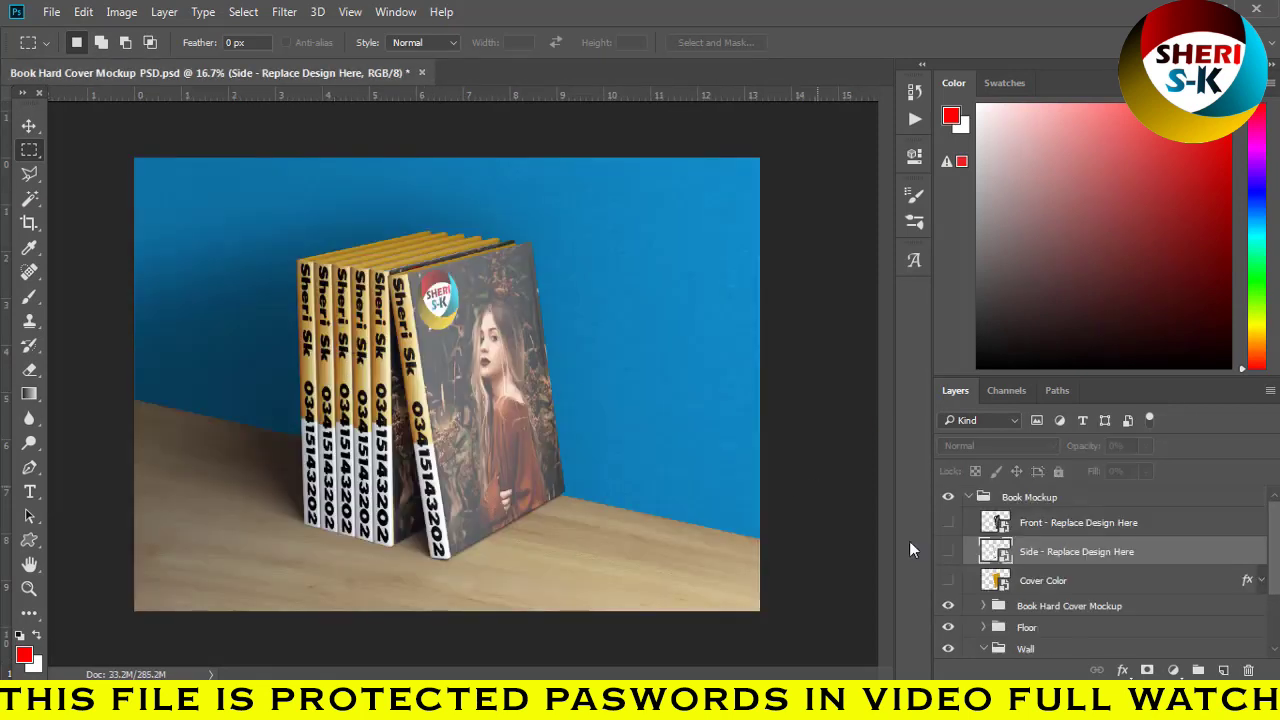
pyautogui.click(996, 590)
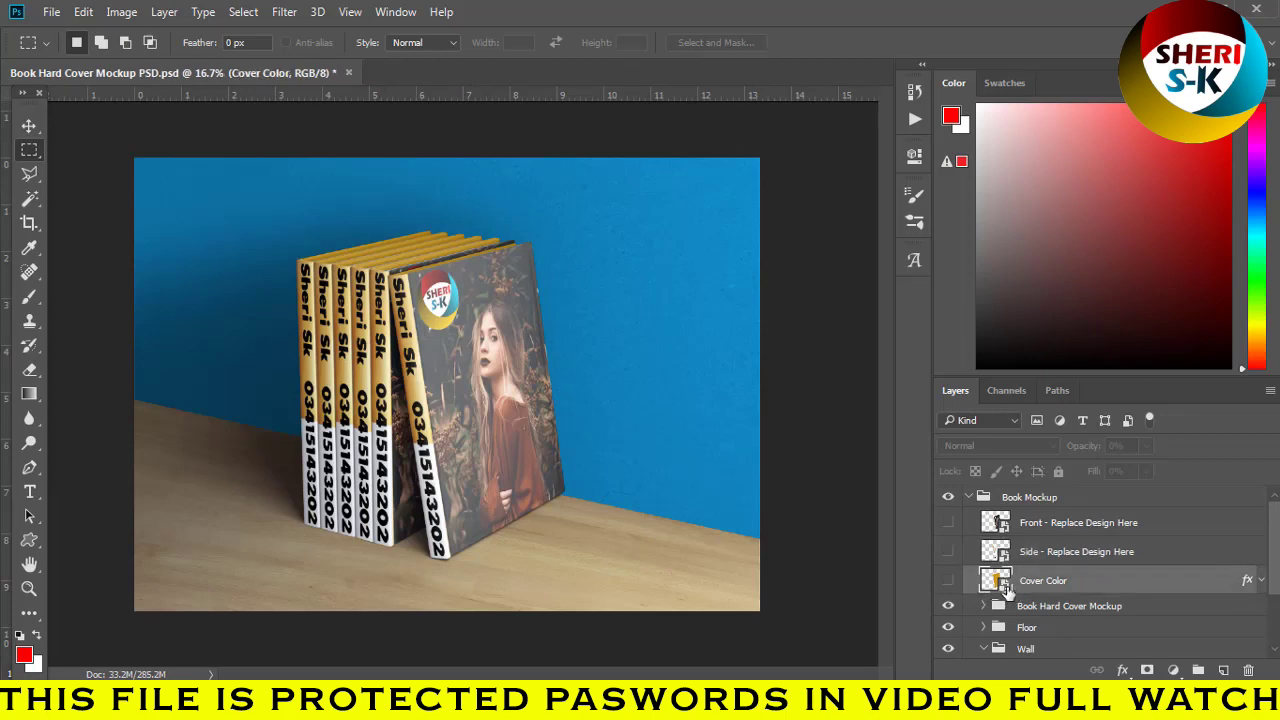
pyautogui.doubleClick(1003, 586)
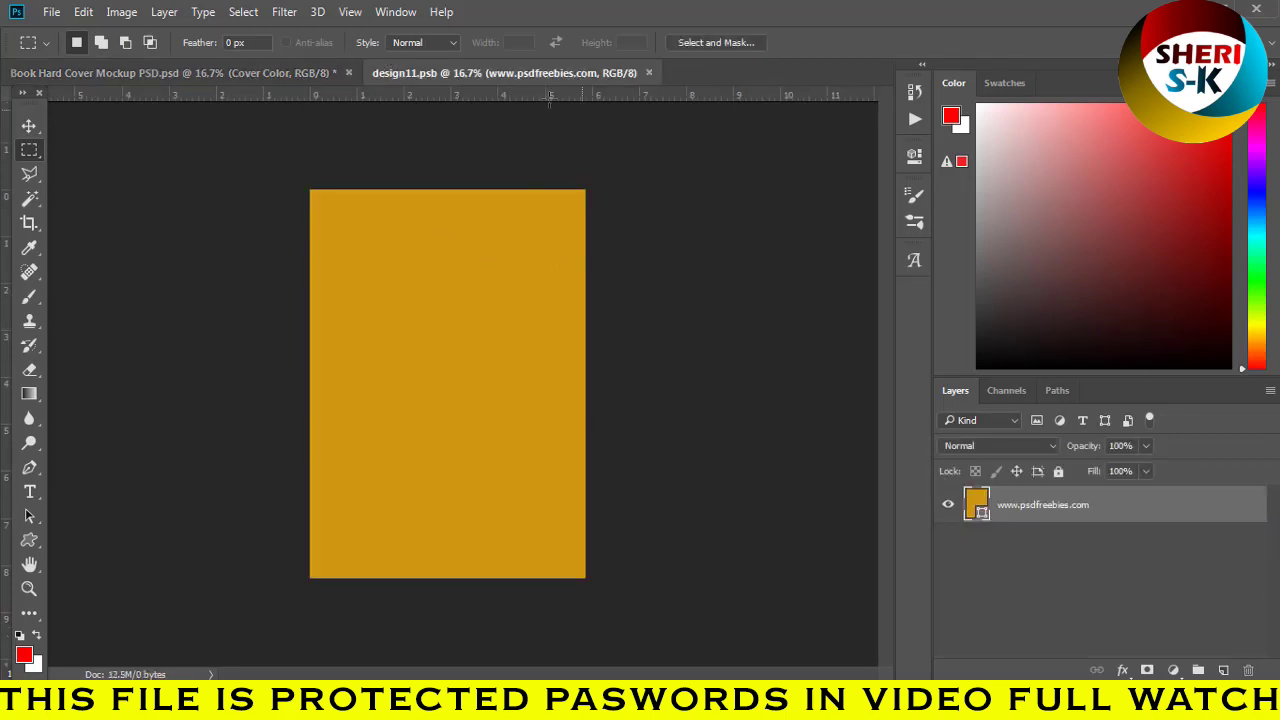
pyautogui.click(648, 73)
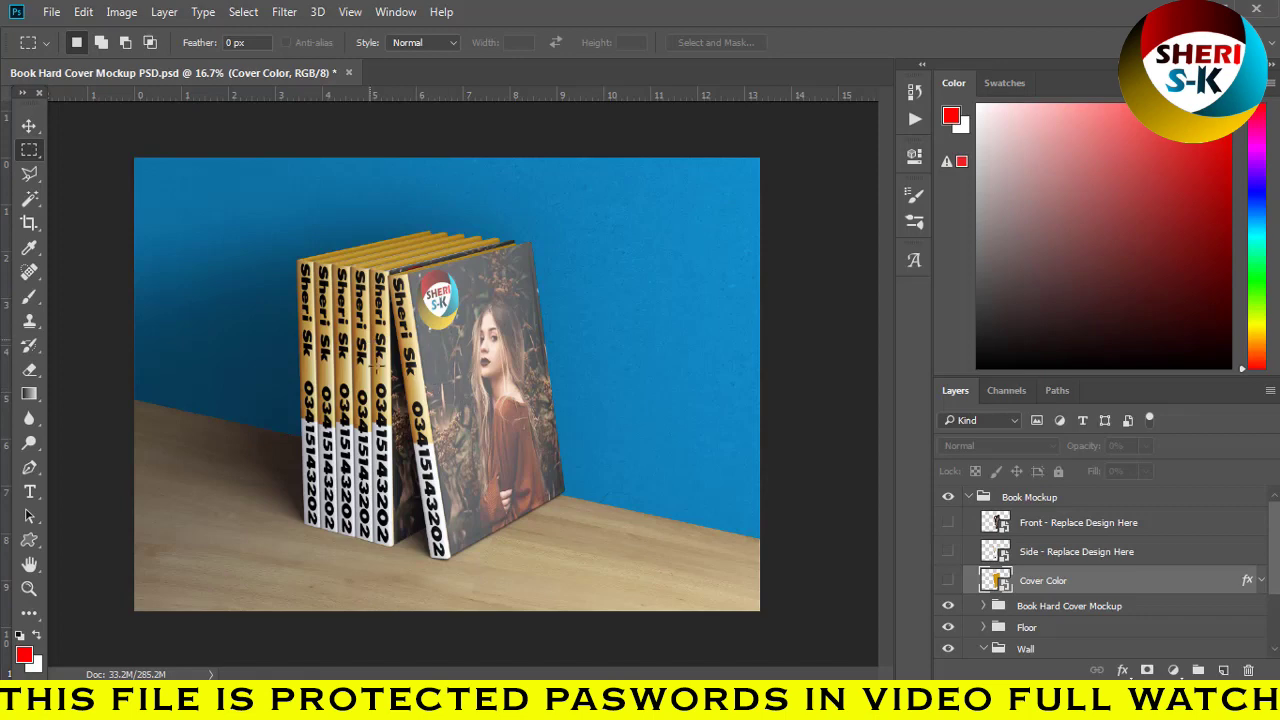
# - Expand the Book Hard Cover Mockup group and step through book layers 01–06, selecting 05
pyautogui.click(984, 606)
pyautogui.scroll(-3, 1024, 620)
pyautogui.click(1030, 600)
pyautogui.scroll(-3, 1020, 590)
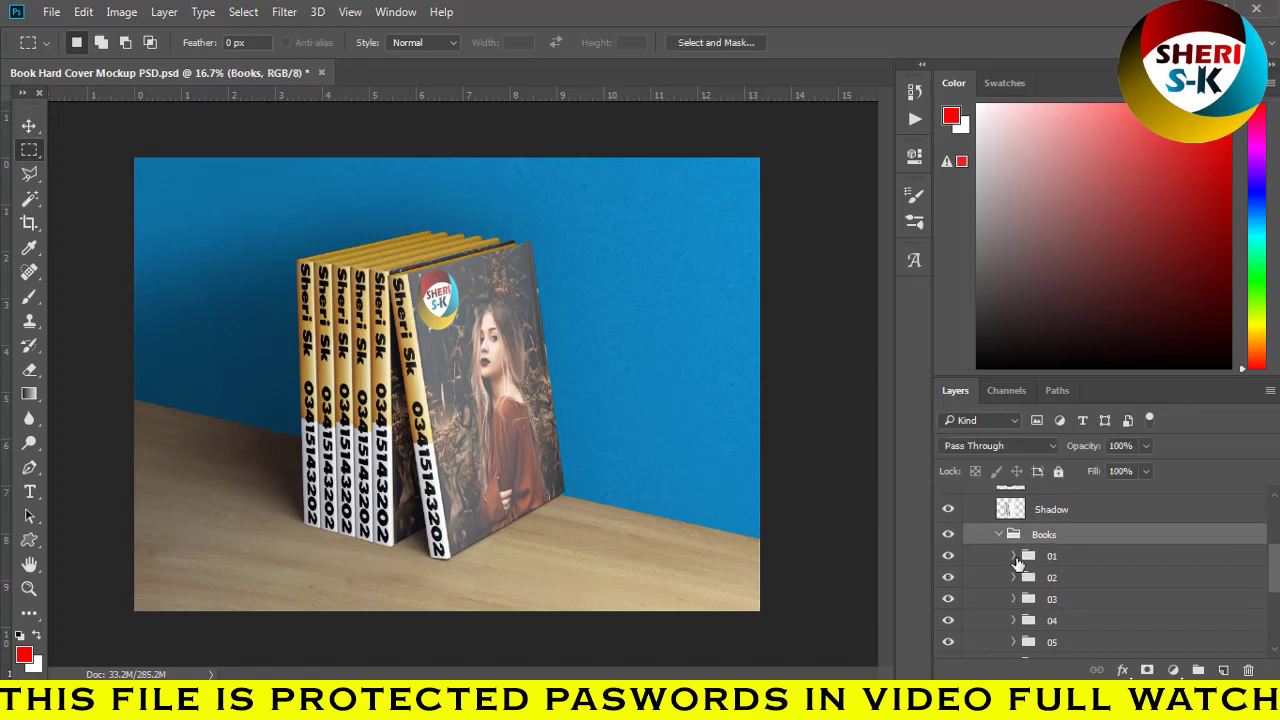
pyautogui.hotkey('alt', '[')
pyautogui.hotkey('alt', '[')
pyautogui.hotkey('alt', '[')
pyautogui.hotkey('alt', '[')
pyautogui.hotkey('alt', '[')
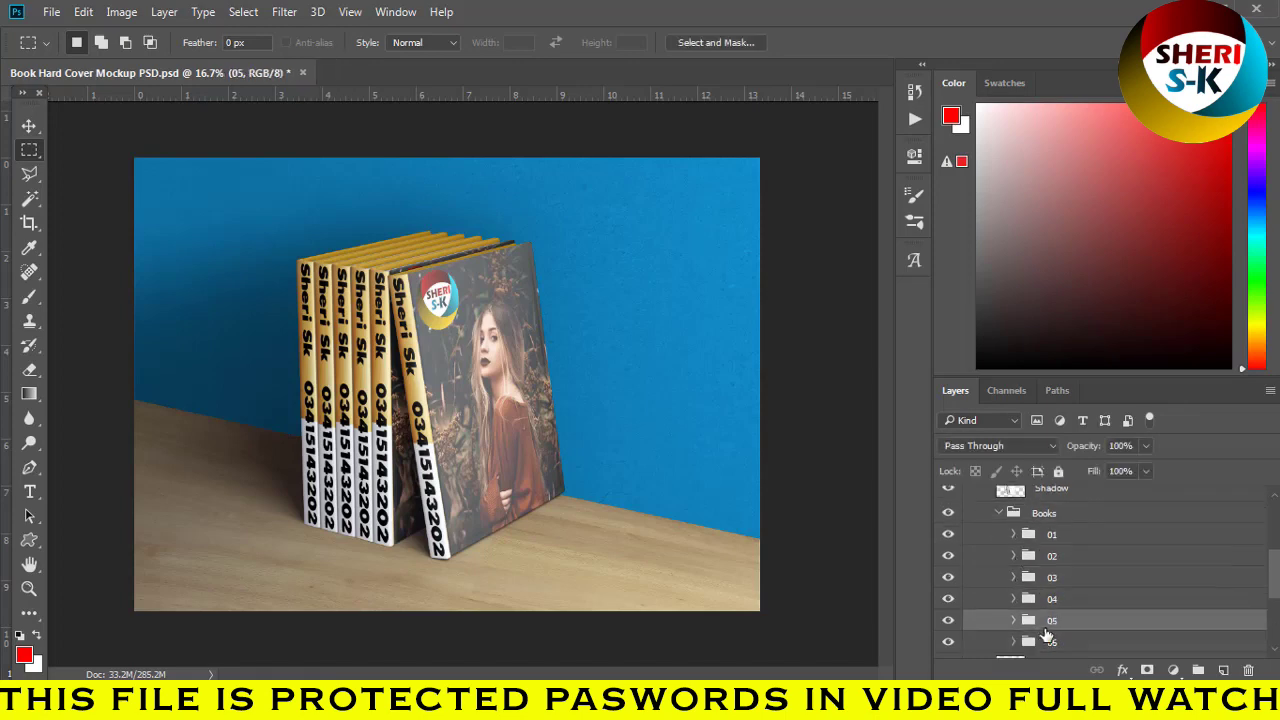
pyautogui.hotkey('alt', '[')
pyautogui.click(1046, 620)
pyautogui.scroll(-2, 1082, 567)
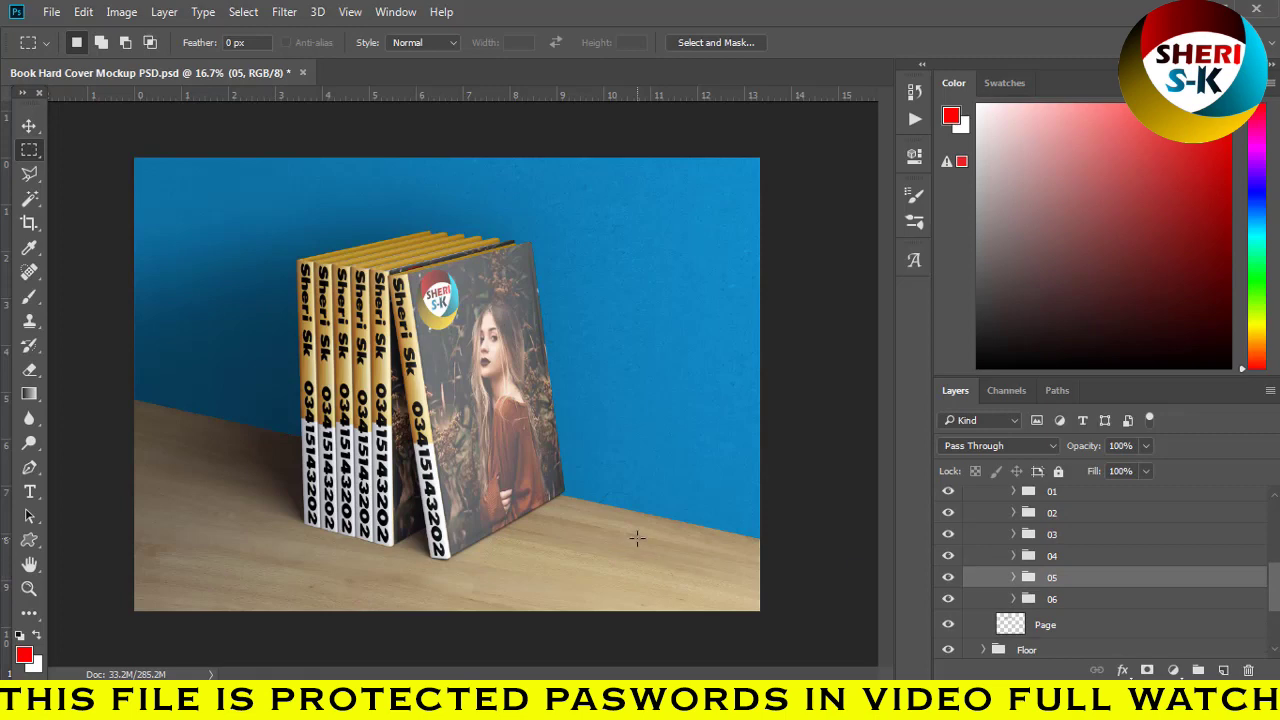